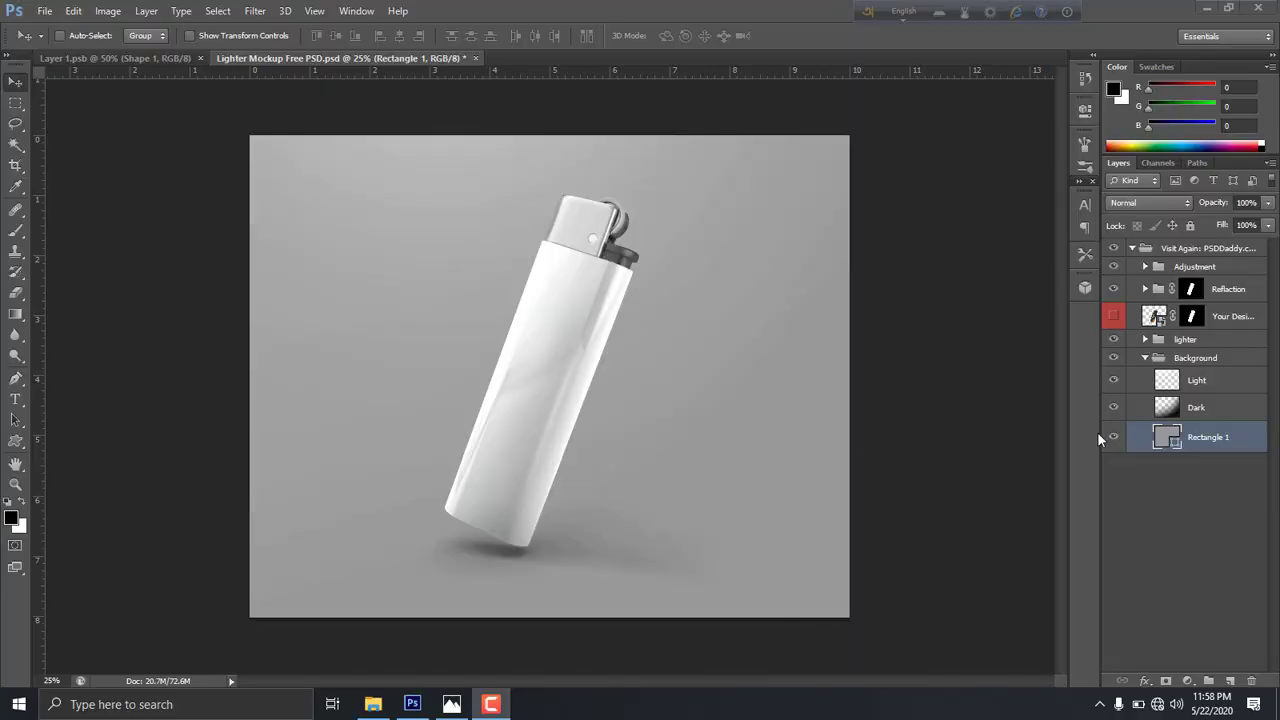
# Open the Your Design Here smart object for editing without updating.
pyautogui.click(1155, 318)
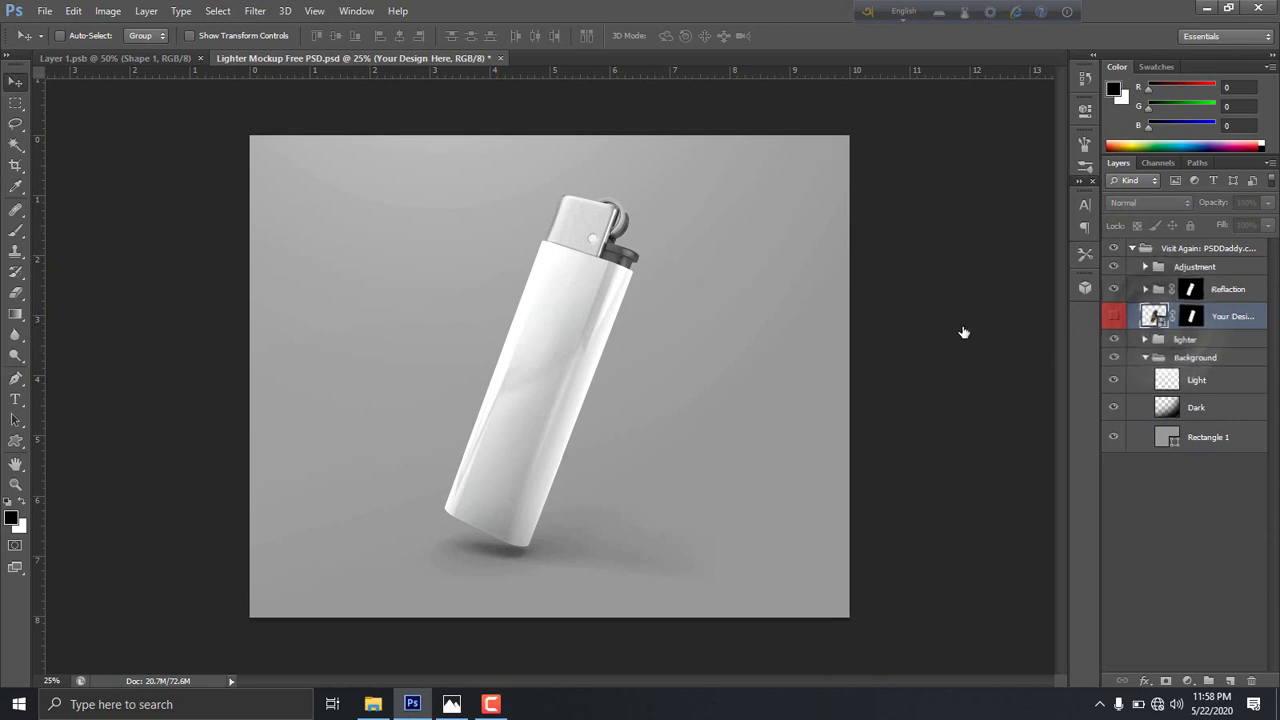
pyautogui.press('h')
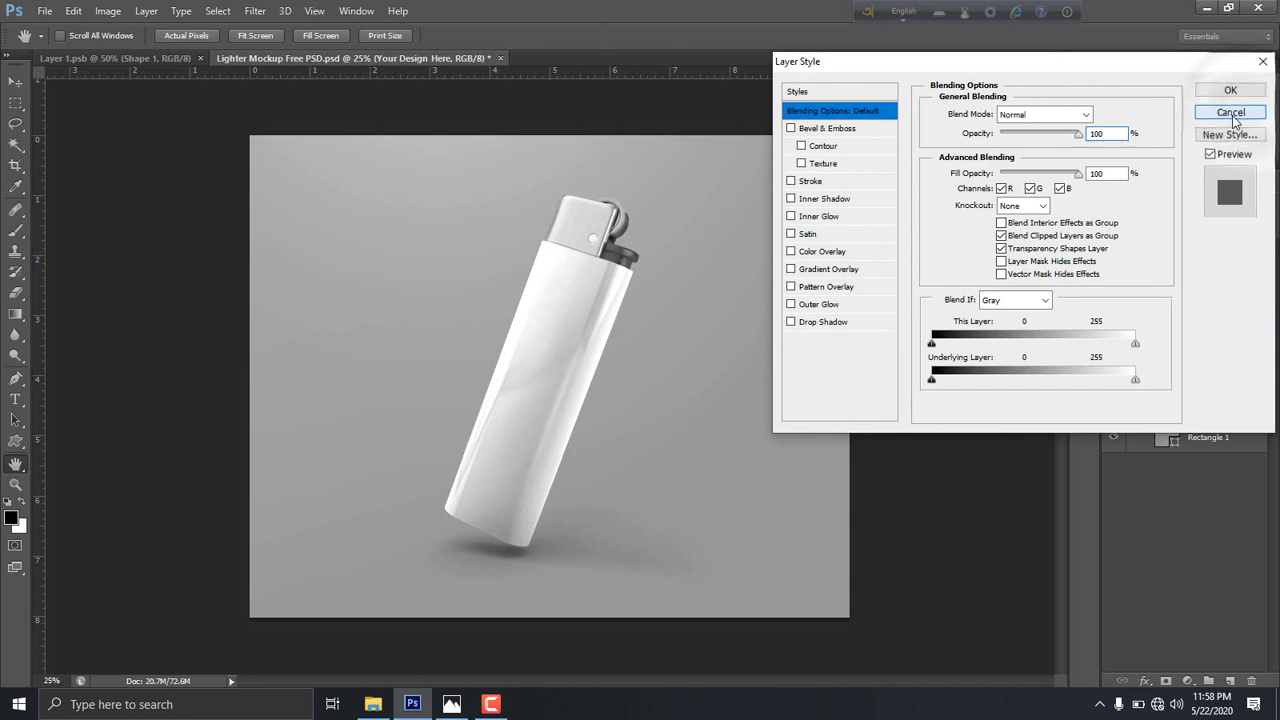
pyautogui.click(1231, 112)
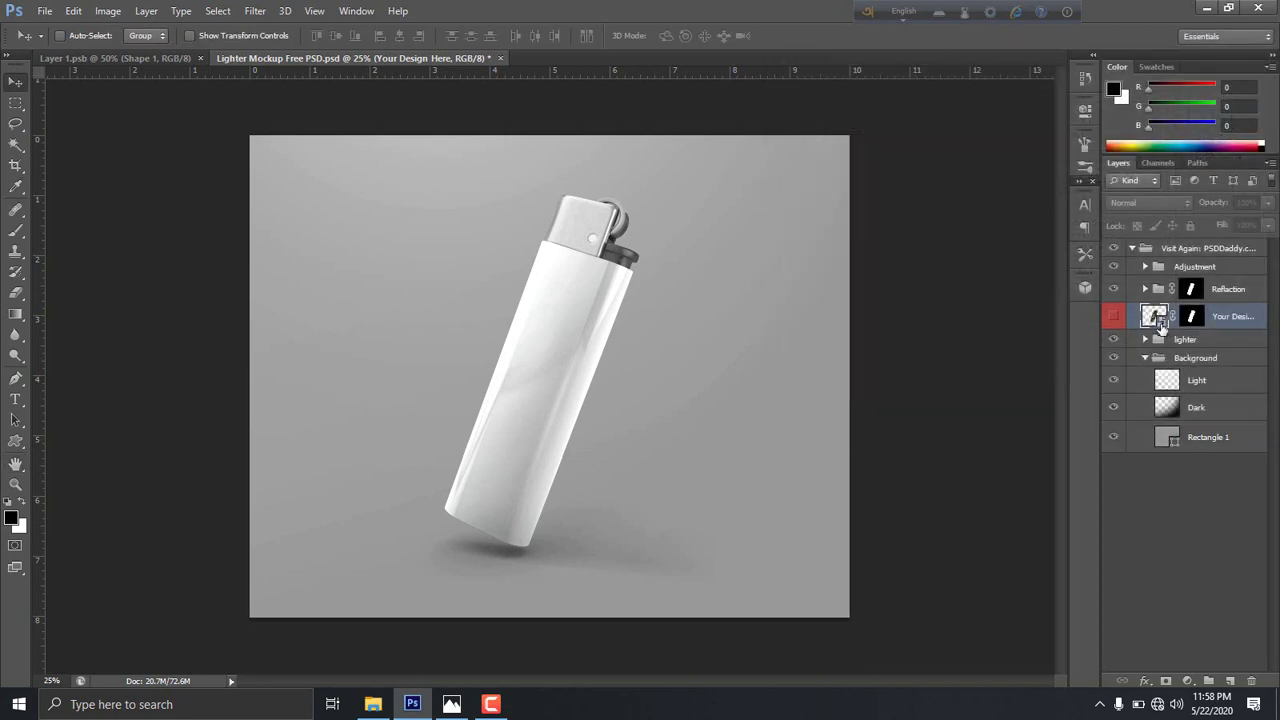
pyautogui.doubleClick(1155, 316)
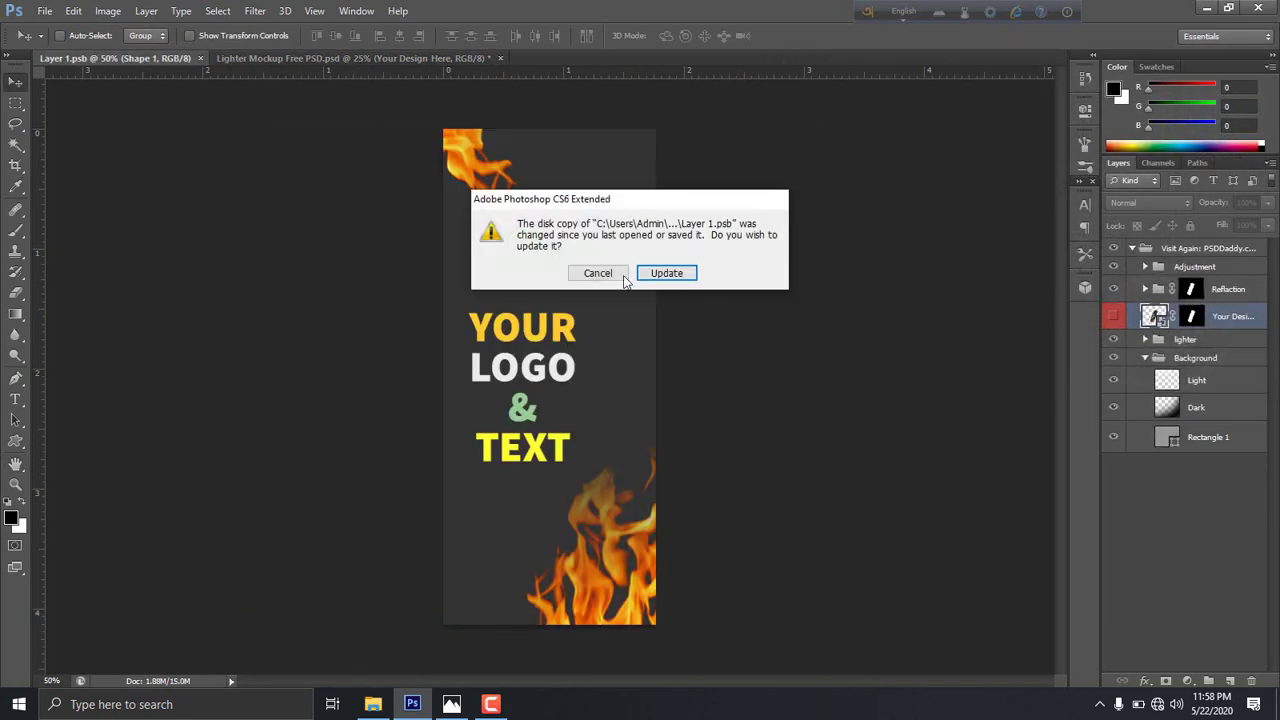
pyautogui.click(618, 274)
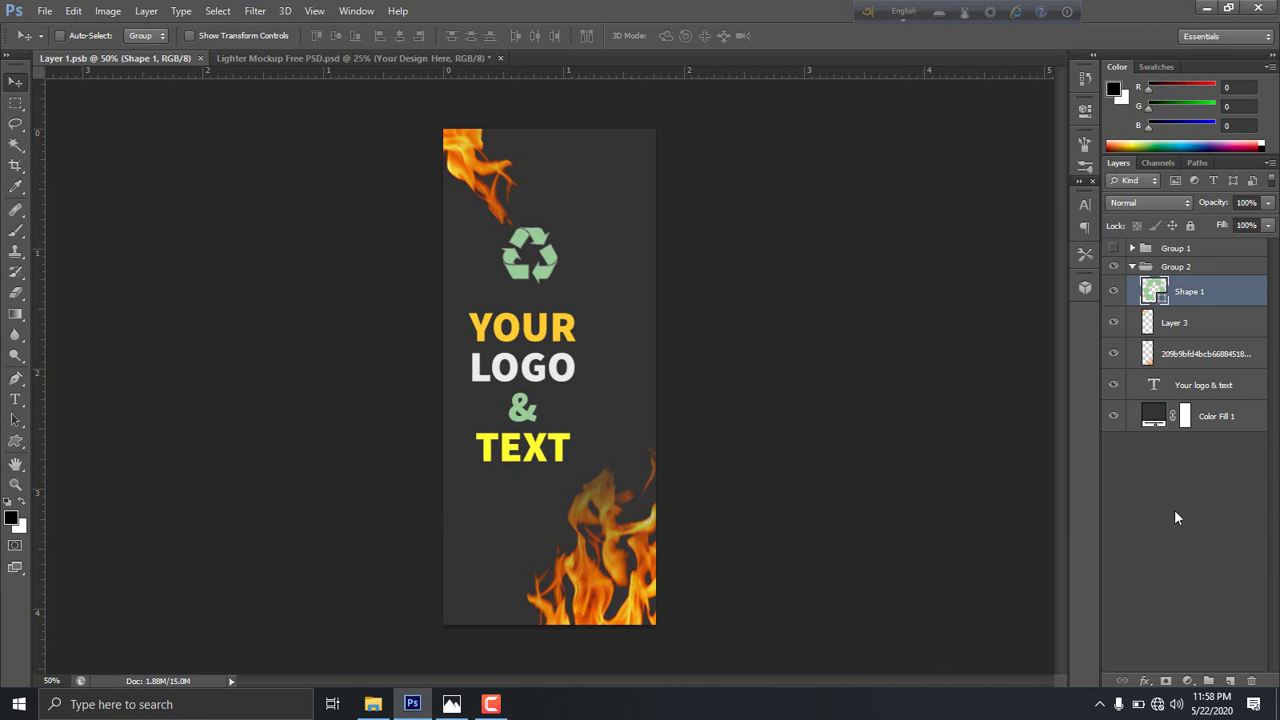
# Select the Color Fill 1, Your logo & text and Layer 3 layers, then Group 2.
pyautogui.click(1165, 483)
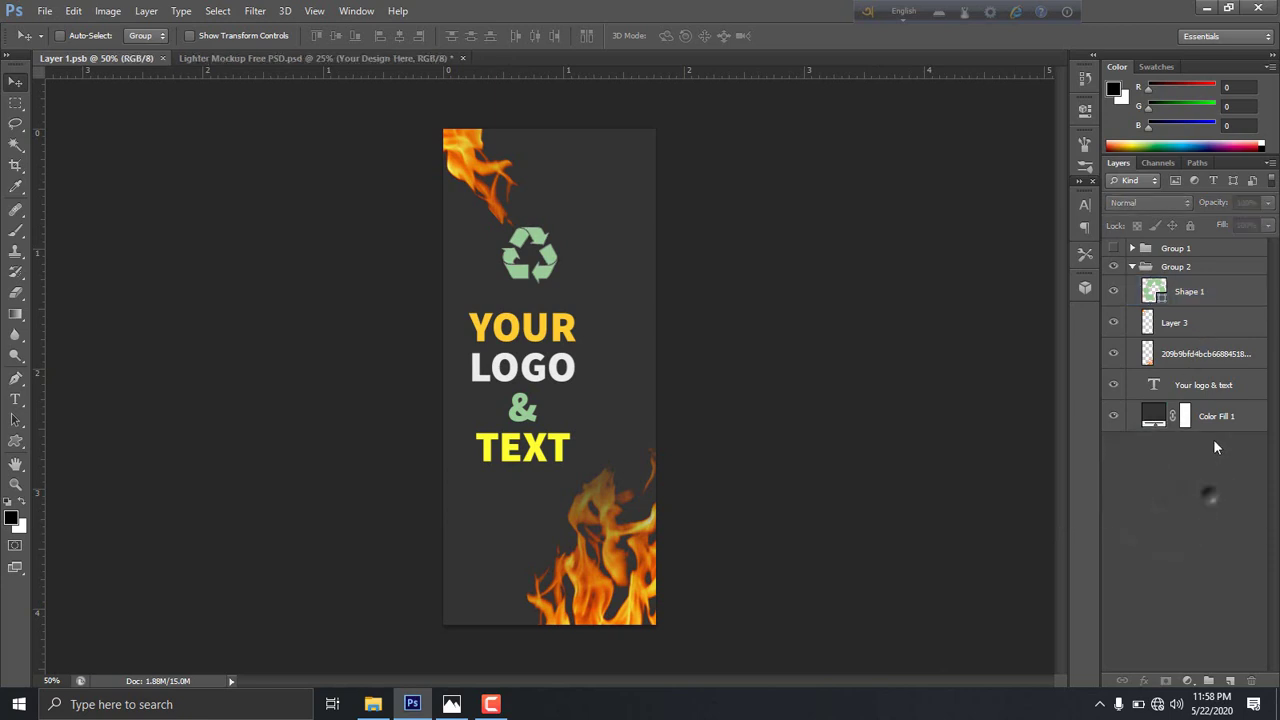
pyautogui.click(1212, 416)
pyautogui.keyDown('shift'); pyautogui.click(1205, 385); pyautogui.keyUp('shift')
pyautogui.moveTo(1205, 385); pyautogui.dragTo(1211, 357)
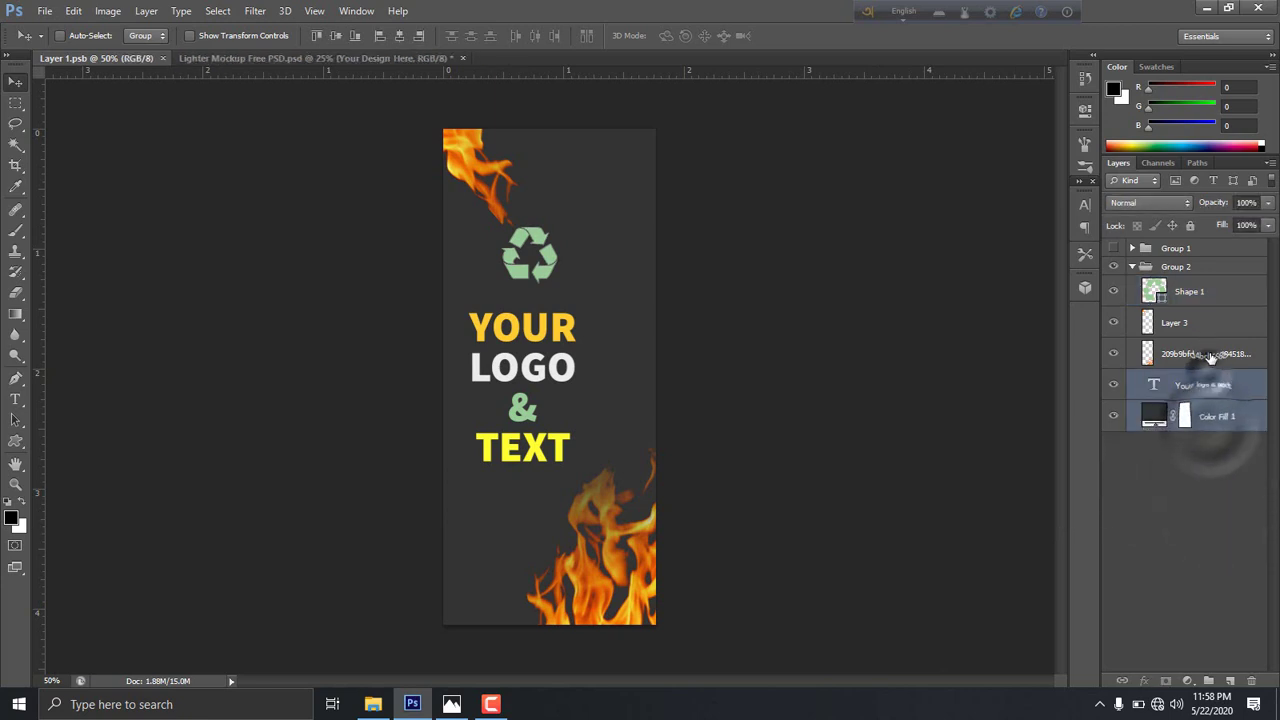
pyautogui.keyDown('shift'); pyautogui.click(1210, 320); pyautogui.keyUp('shift')
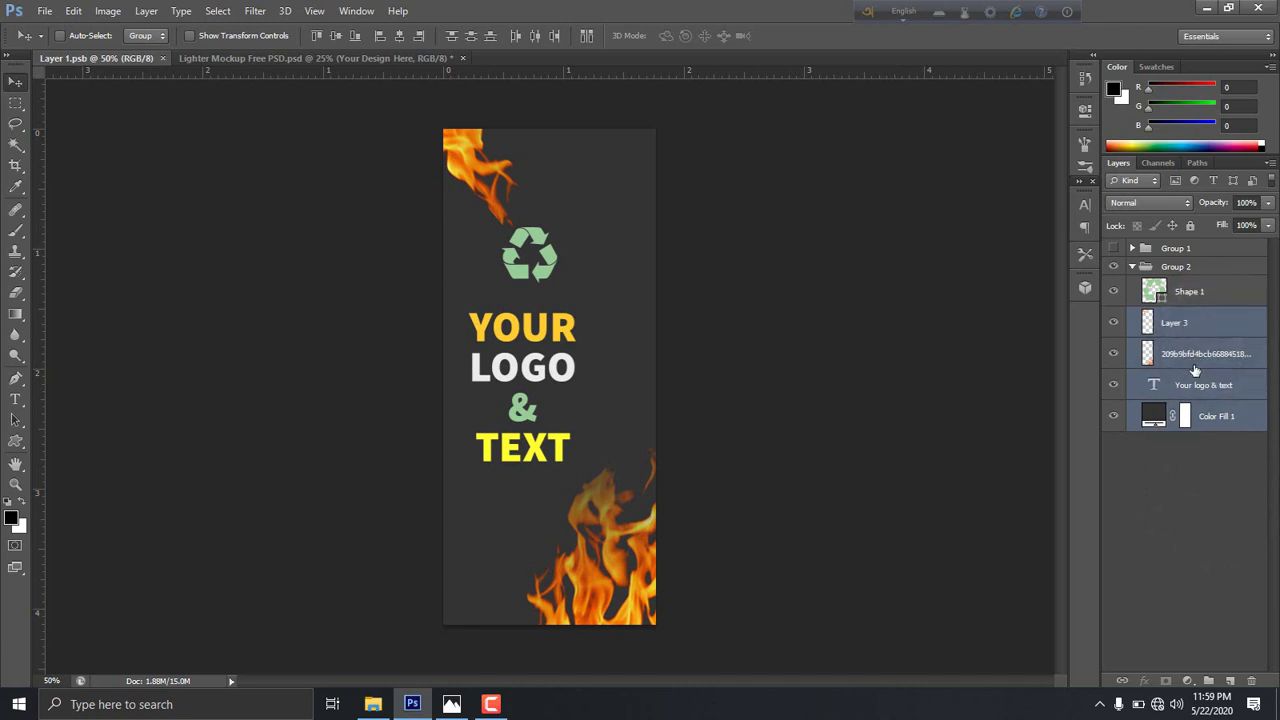
pyautogui.click(1134, 272)
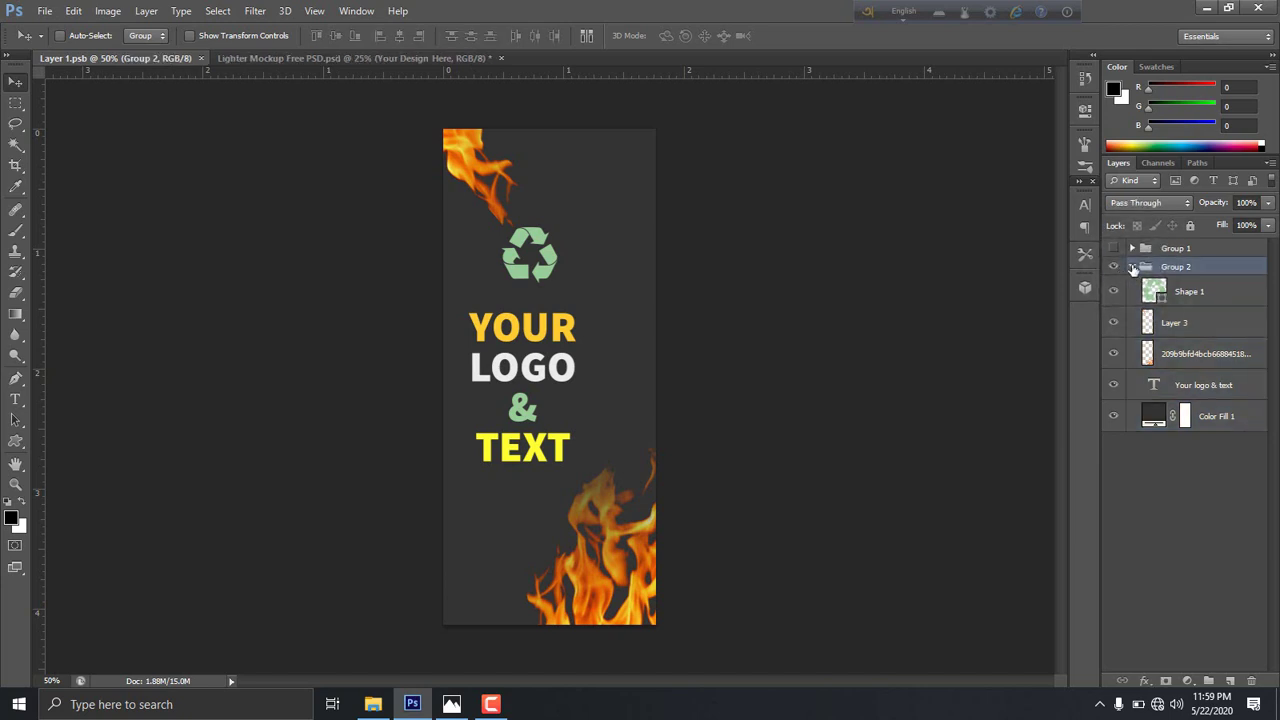
pyautogui.click(1133, 267)
# Hide Group 2 and move the Layer 1.psb tab after the mockup tab.
pyautogui.click(1113, 266)
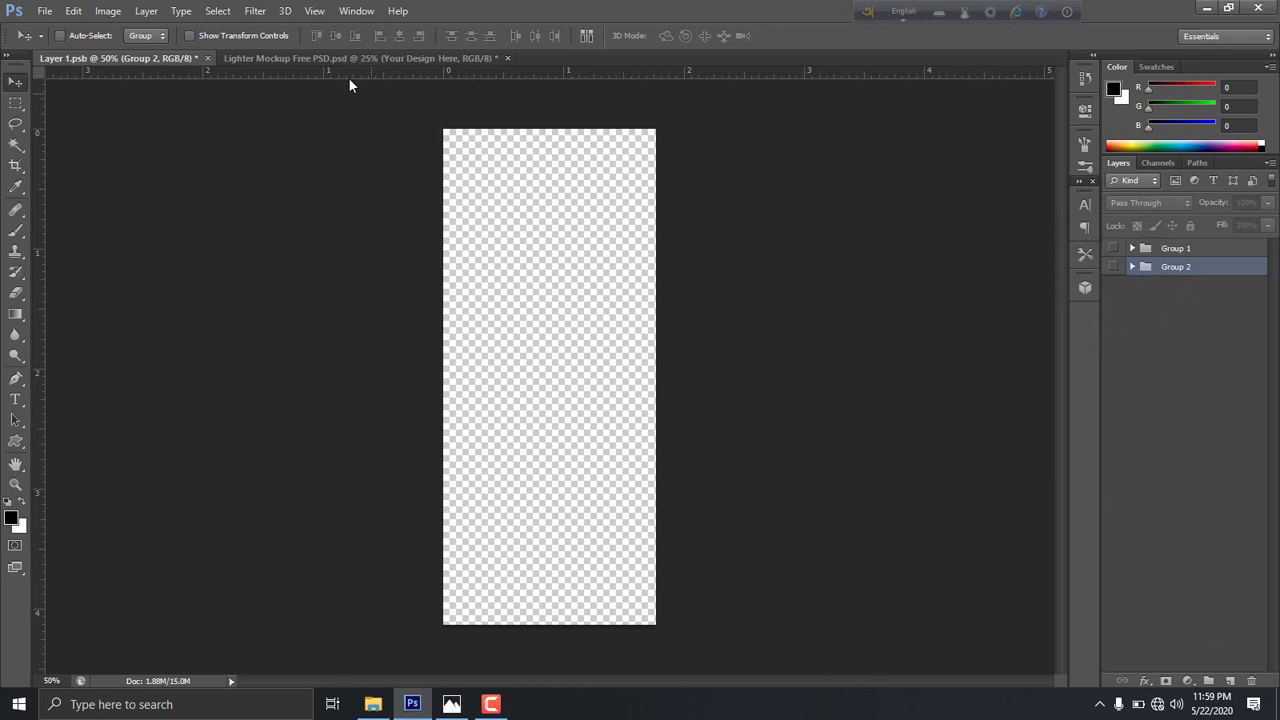
pyautogui.click(371, 58)
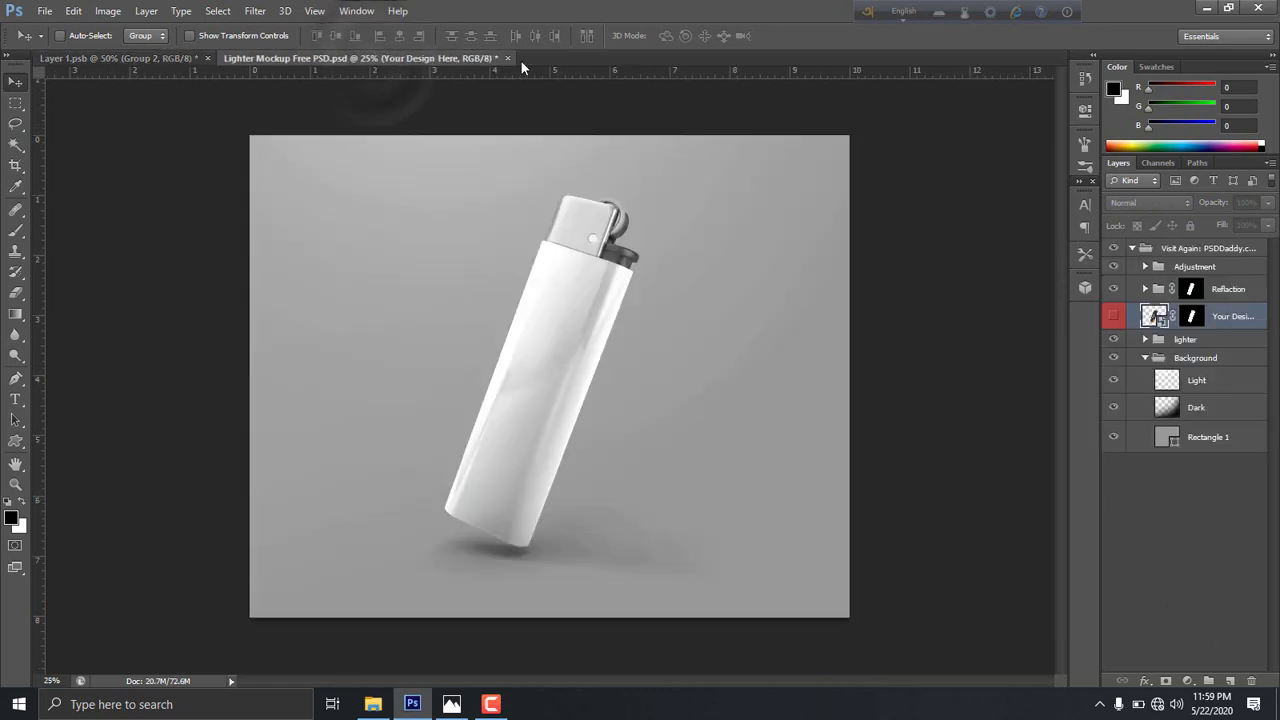
pyautogui.click(151, 57)
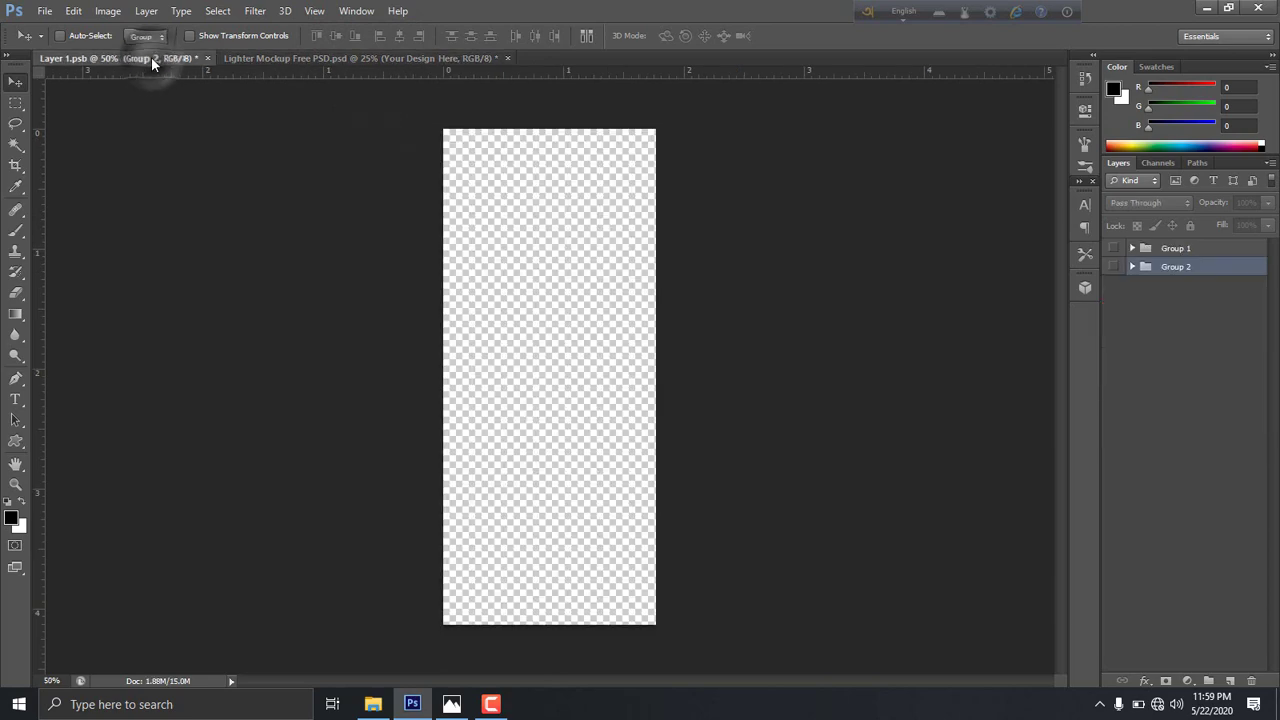
pyautogui.moveTo(153, 60)
pyautogui.mouseDown()
pyautogui.moveTo(418, 95)
pyautogui.moveTo(547, 56)
pyautogui.moveTo(533, 62)
pyautogui.mouseUp()
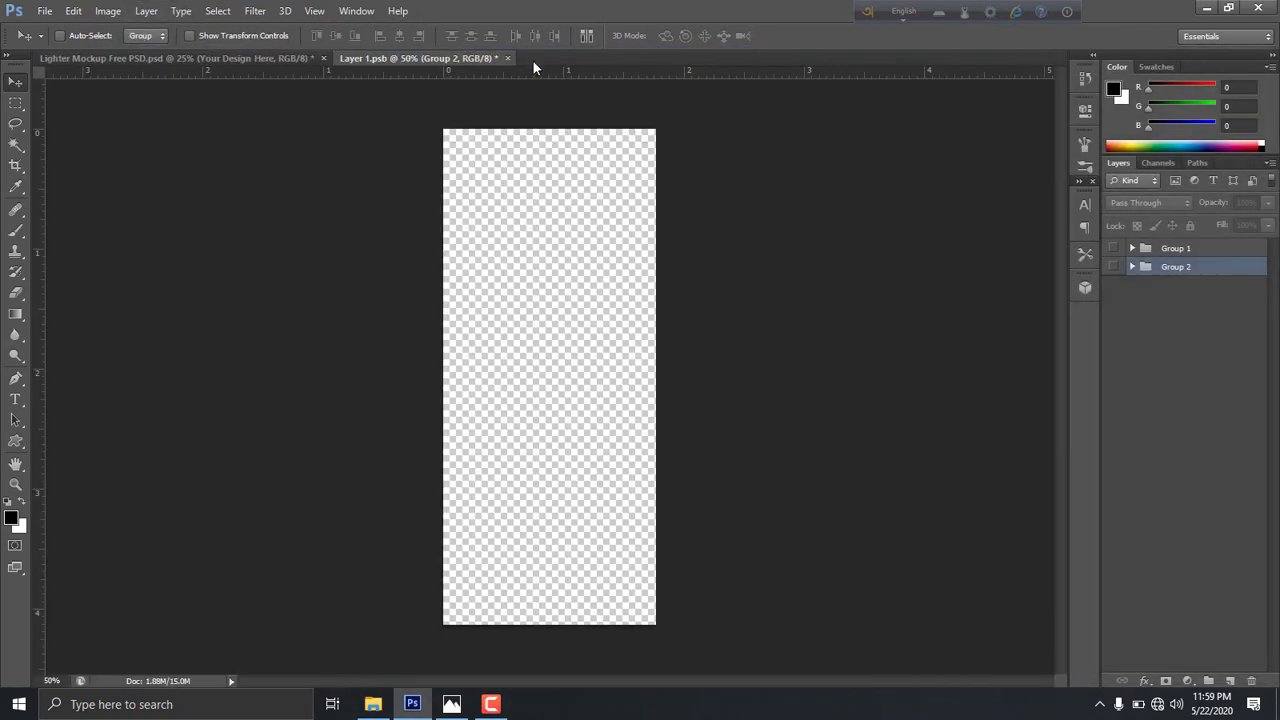
# Add a new empty Layer 4 above Group 2 in Layer 1.psb.
pyautogui.click(264, 61)
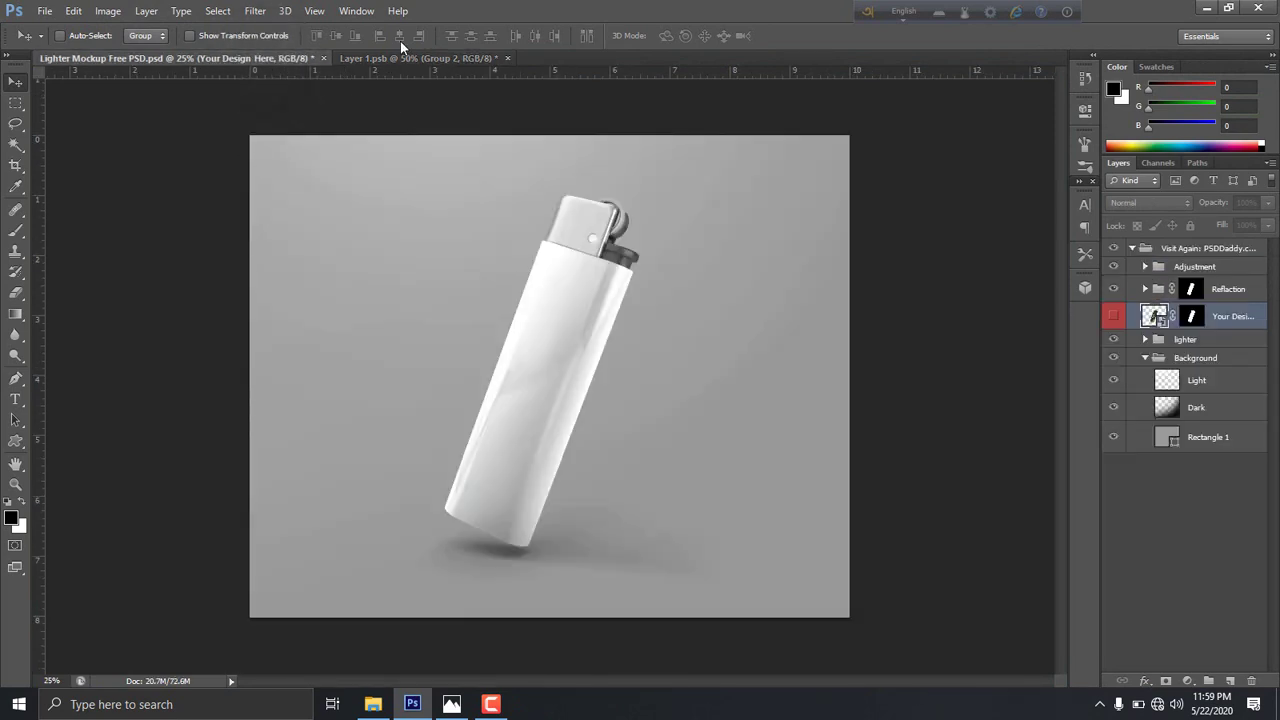
pyautogui.click(425, 58)
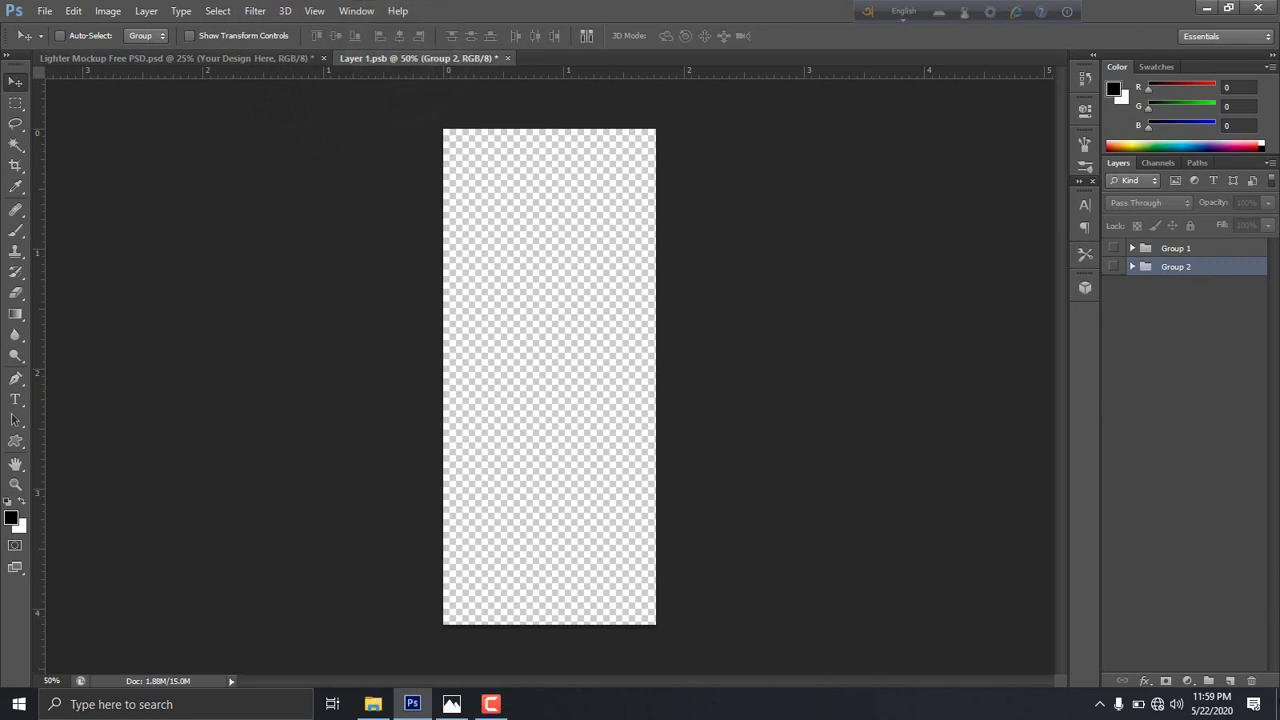
pyautogui.click(1230, 681)
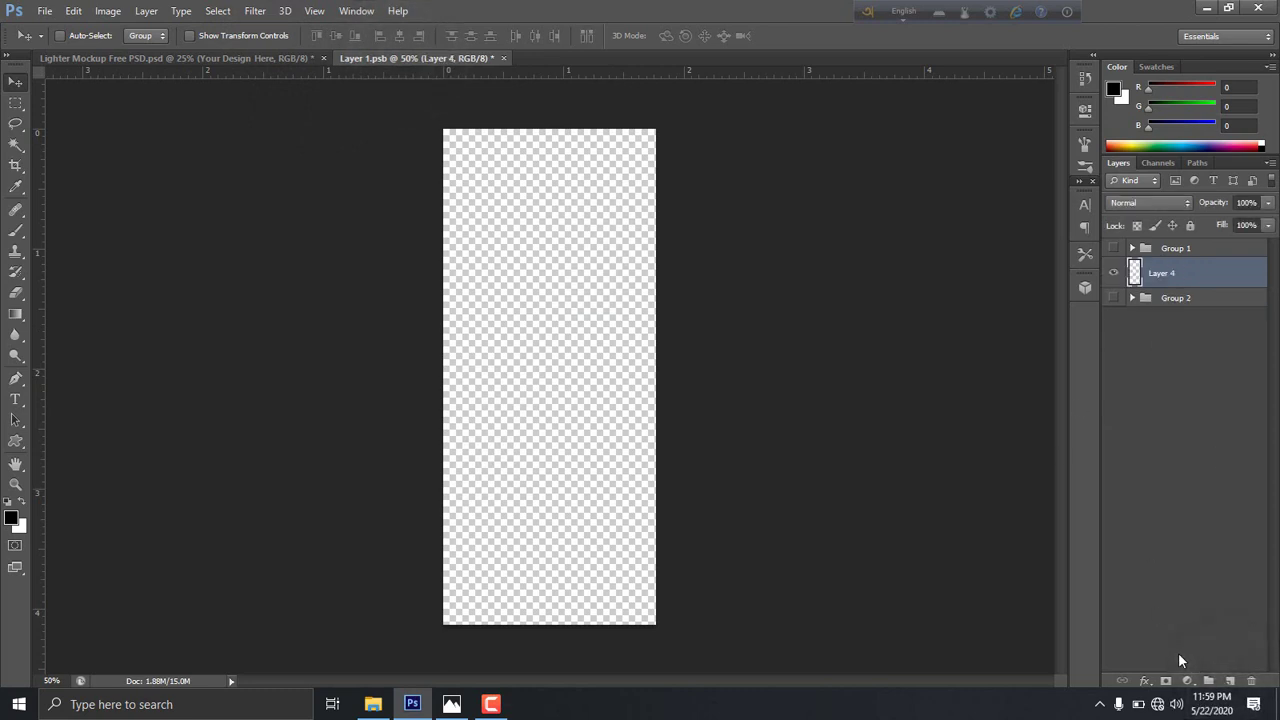
# Add a #333333 solid-colour fill layer, Color Fill 2, beneath Group 2.
pyautogui.click(1187, 681)
pyautogui.click(1140, 337)
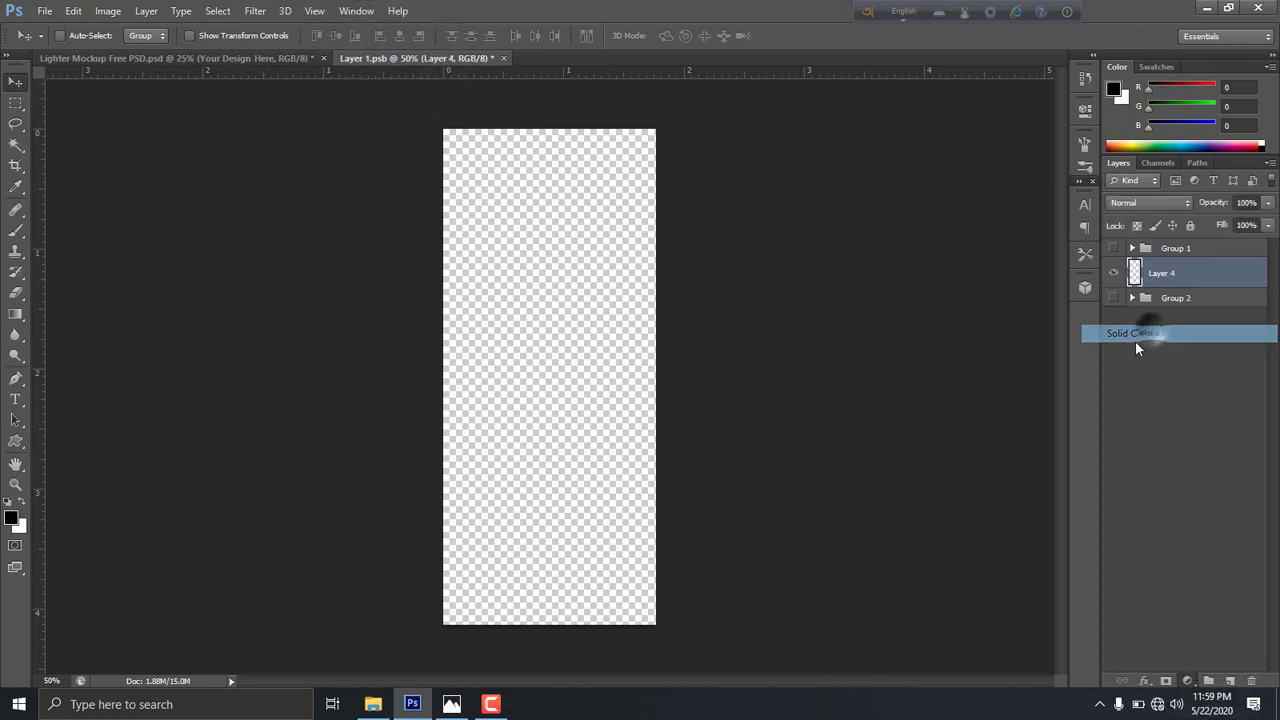
pyautogui.click(950, 310)
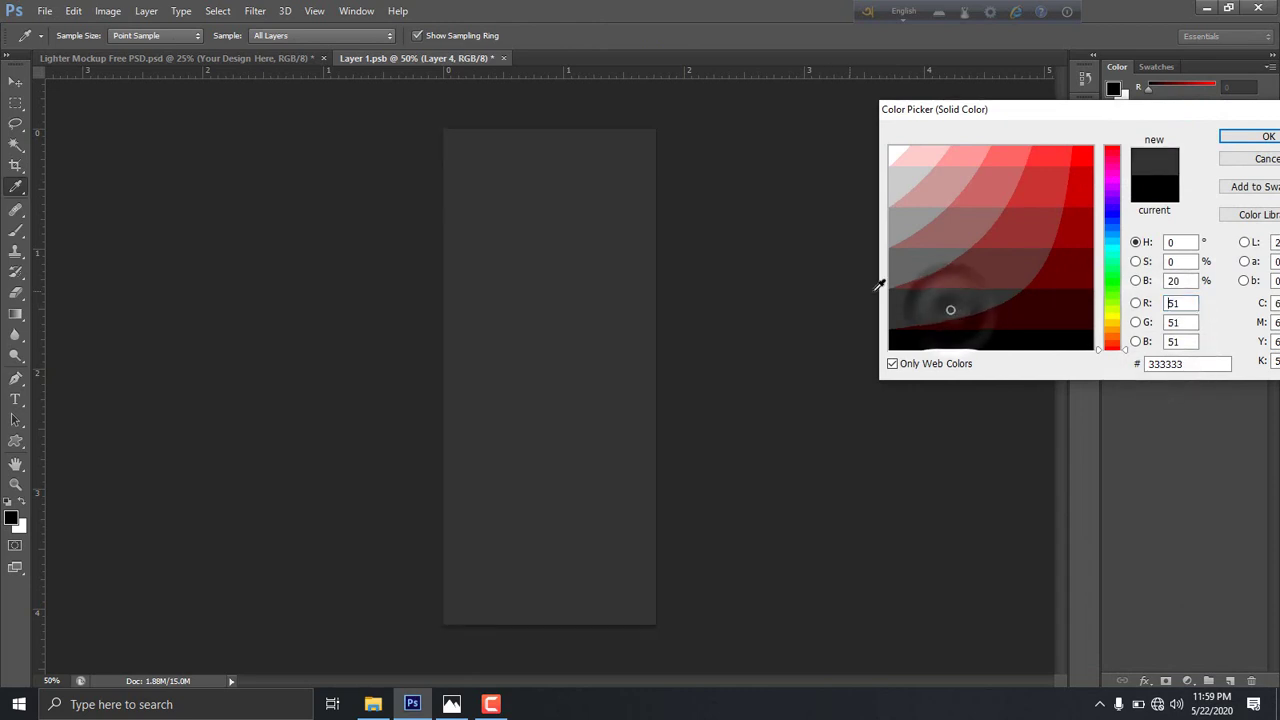
pyautogui.click(1262, 136)
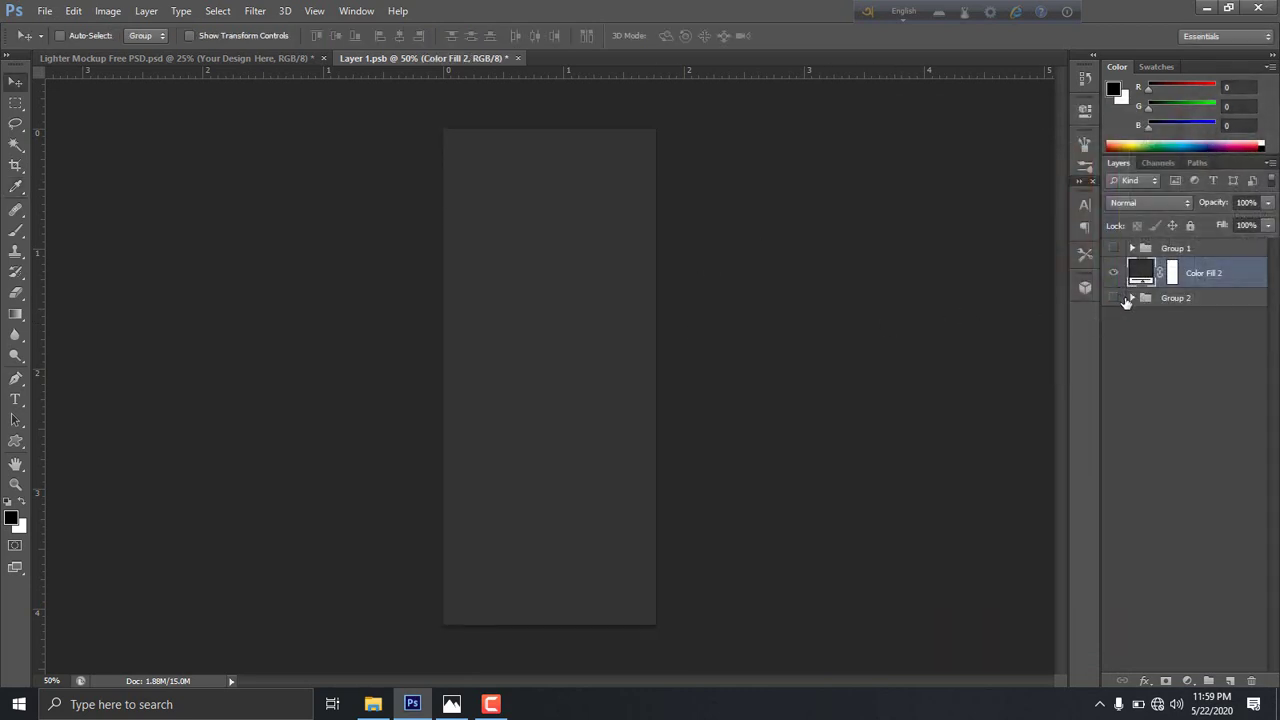
pyautogui.moveTo(1187, 270); pyautogui.dragTo(1212, 311)
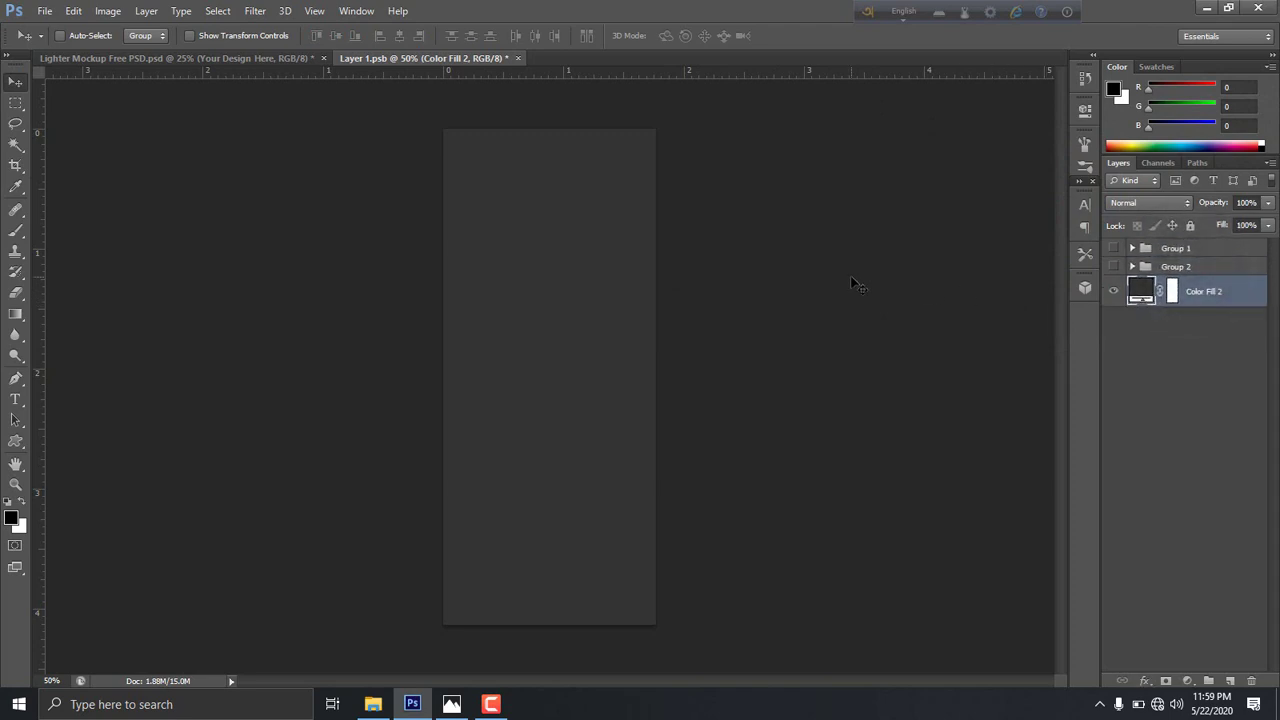
# Browse to F:\photos\png and drag the flame PNG toward Photoshop.
pyautogui.click(372, 704)
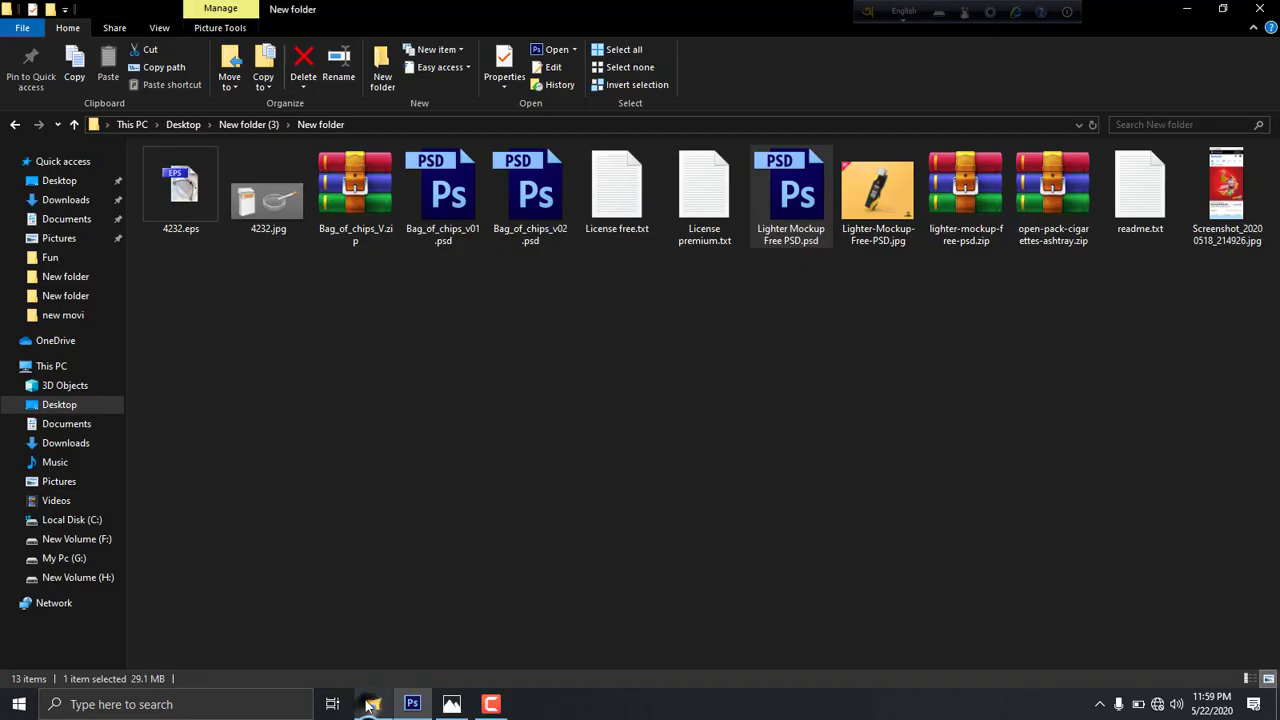
pyautogui.click(68, 540)
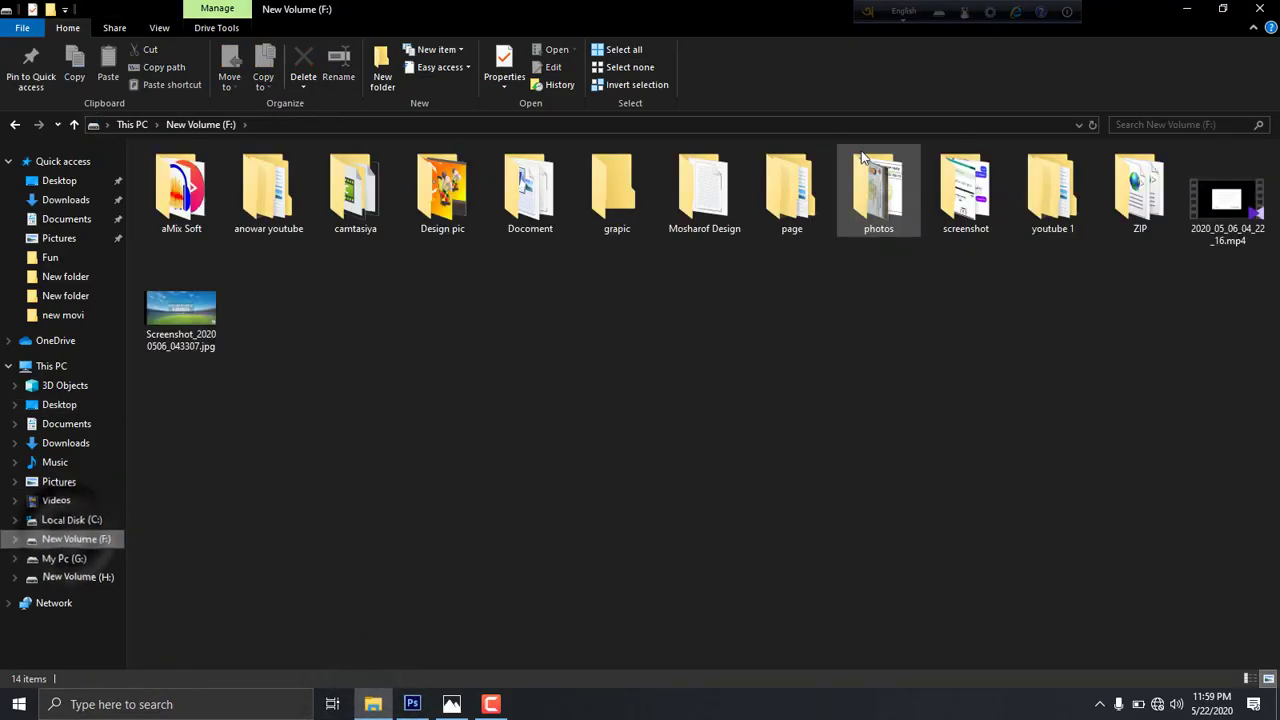
pyautogui.doubleClick(870, 177)
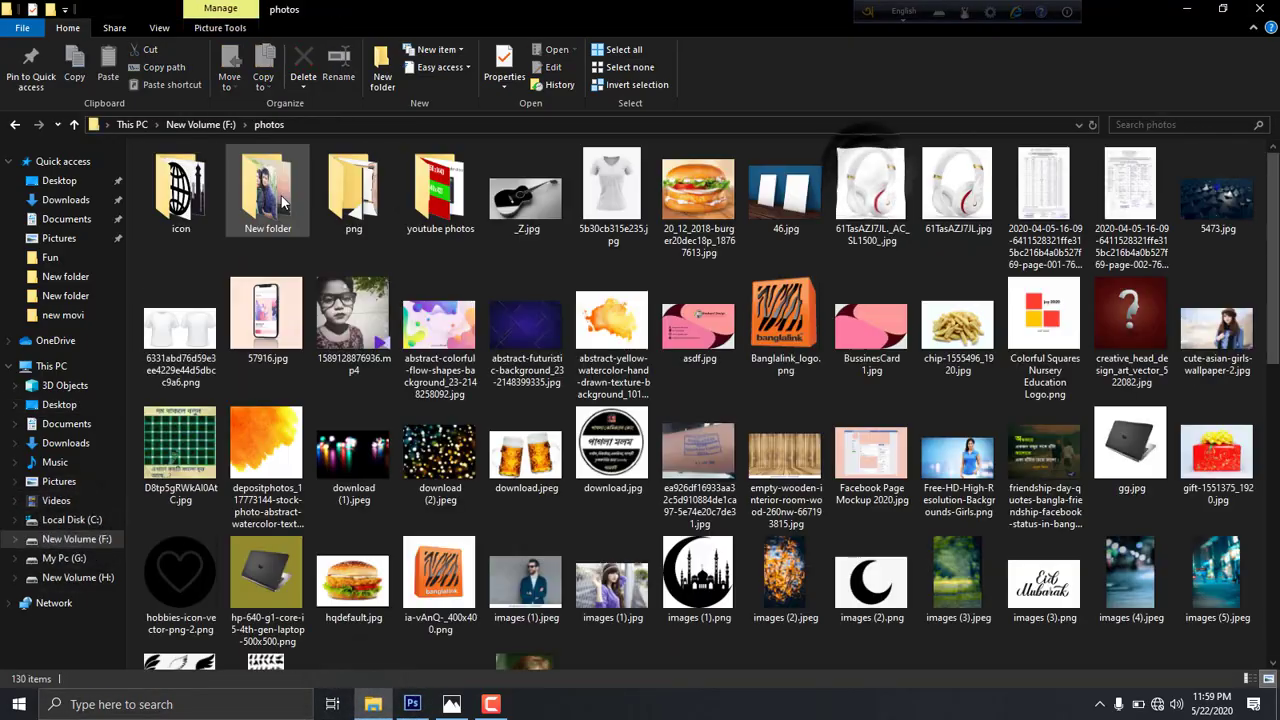
pyautogui.doubleClick(355, 188)
pyautogui.moveTo(140, 145); pyautogui.dragTo(599, 549)
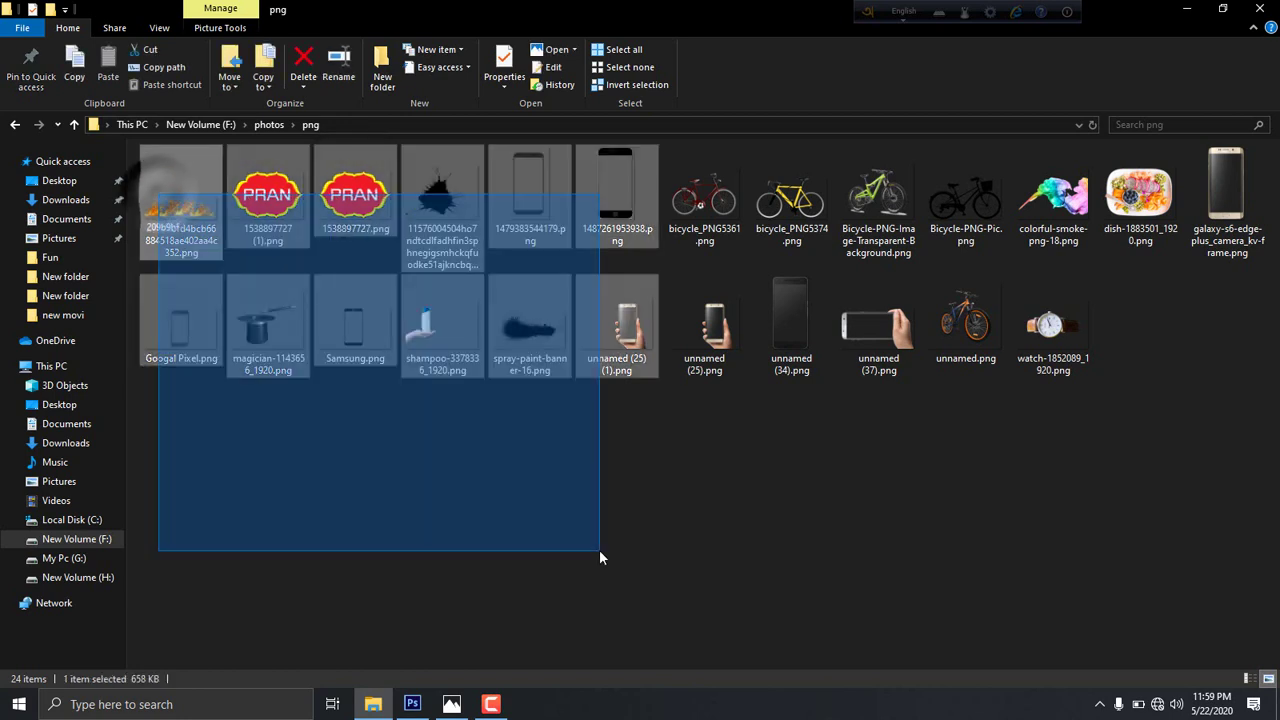
pyautogui.click(556, 530)
pyautogui.moveTo(174, 231); pyautogui.dragTo(432, 705)
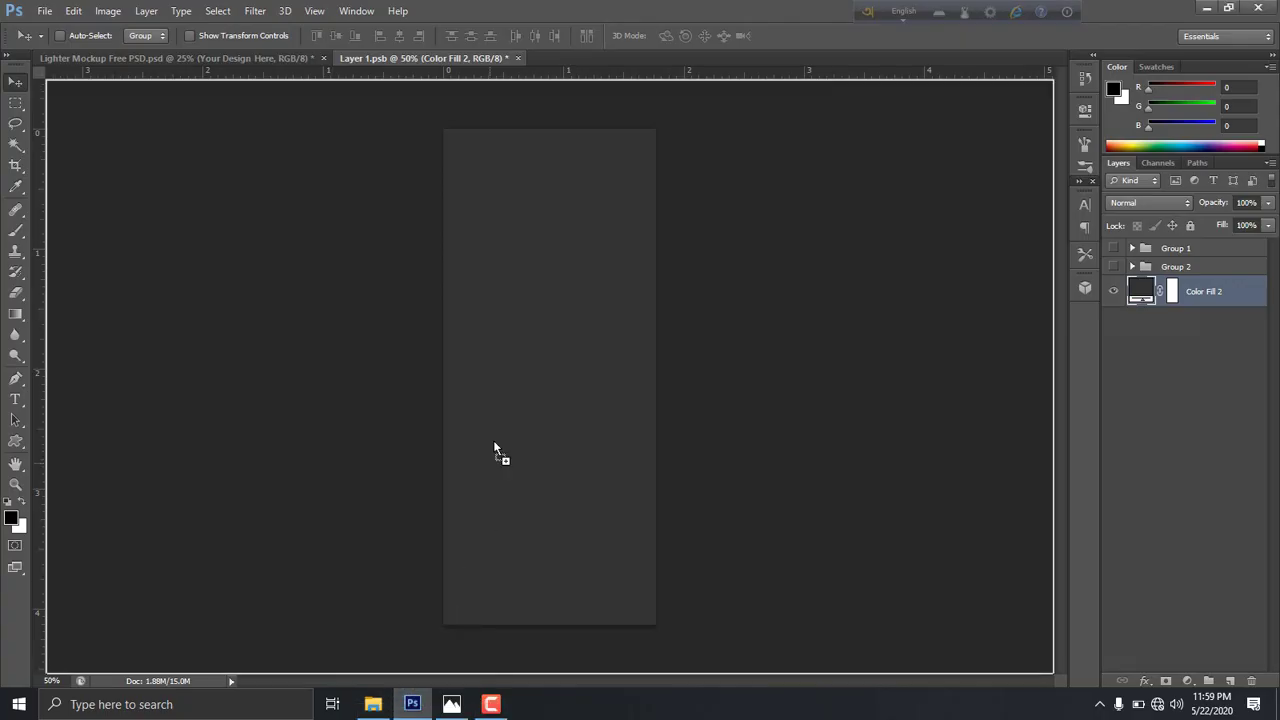
# Place the flame PNG, enlarged and stretched taller, along the label's bottom-right edge.
pyautogui.moveTo(432, 705); pyautogui.dragTo(494, 439)
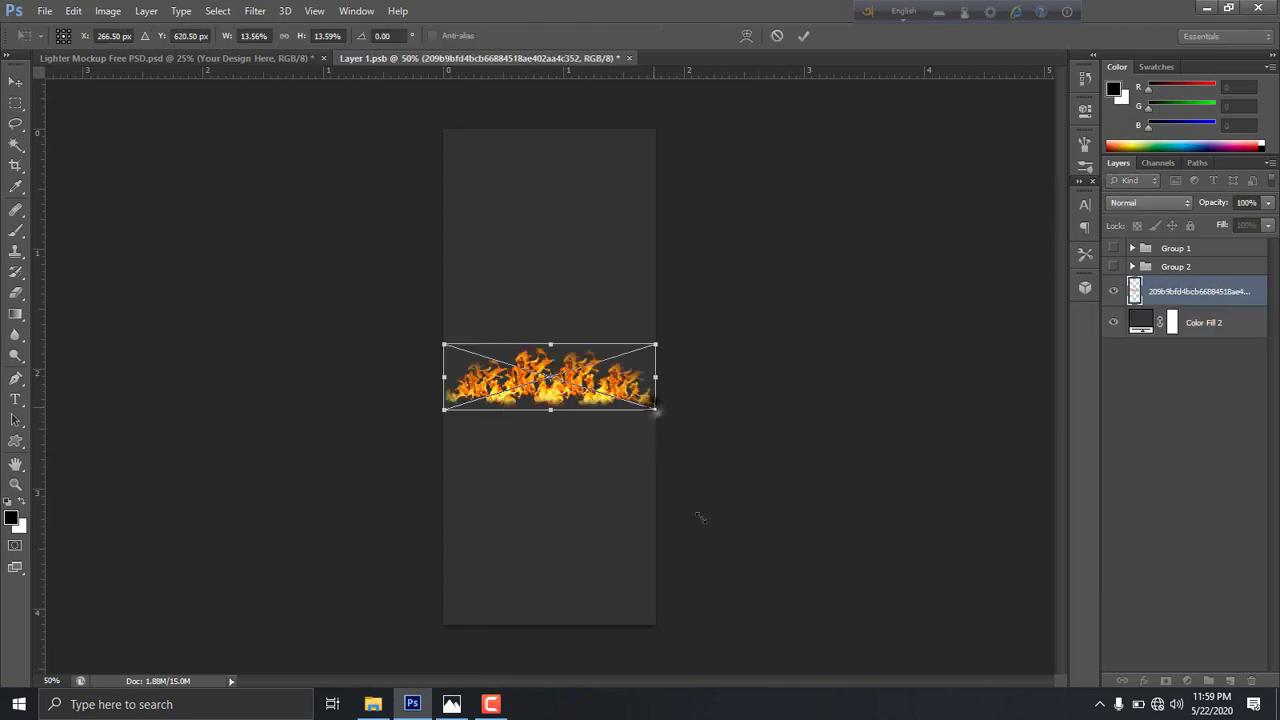
pyautogui.moveTo(700, 517)
pyautogui.mouseDown()
pyautogui.moveTo(1200, 660)
pyautogui.moveTo(1205, 685)
pyautogui.mouseUp()
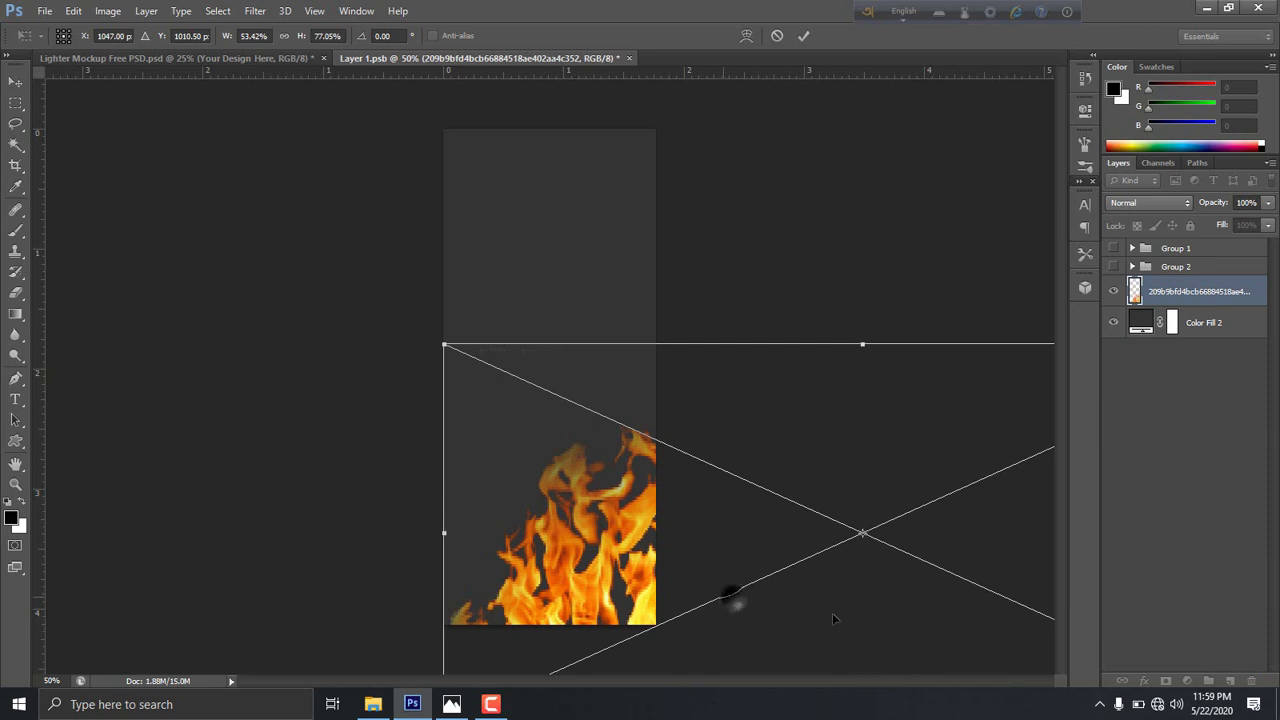
pyautogui.moveTo(833, 619); pyautogui.dragTo(683, 527)
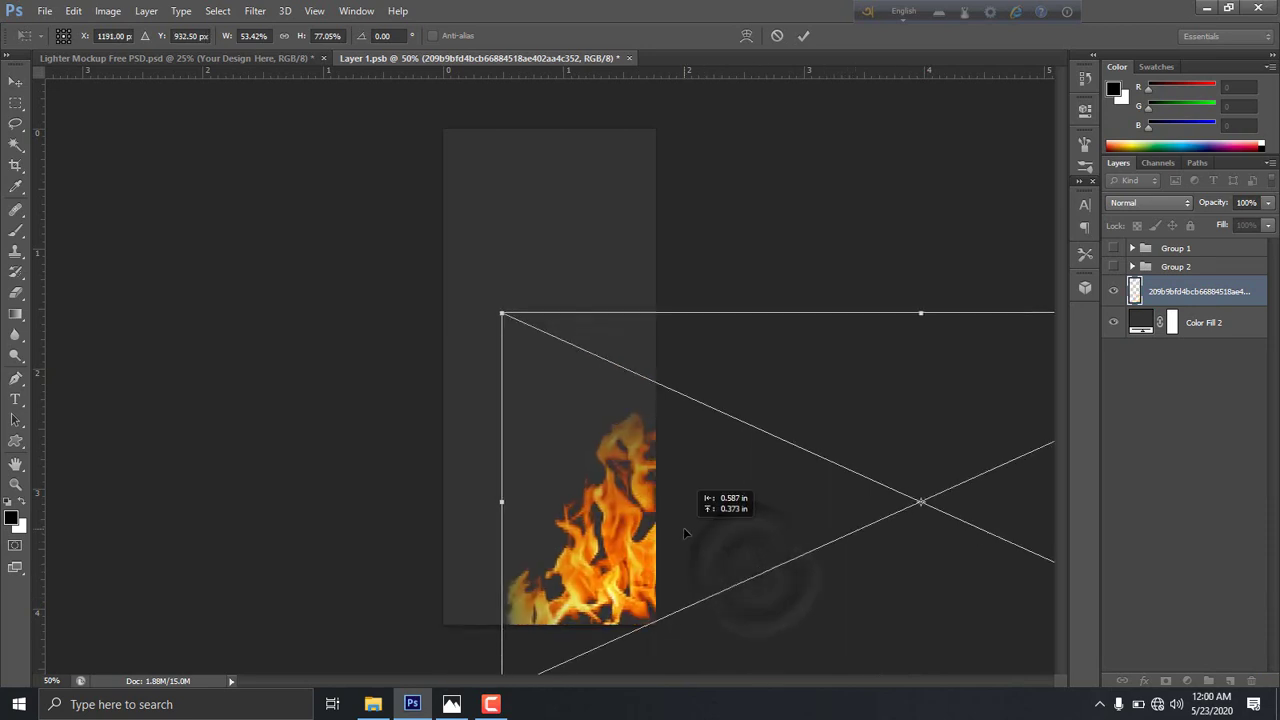
pyautogui.moveTo(683, 527); pyautogui.dragTo(666, 547)
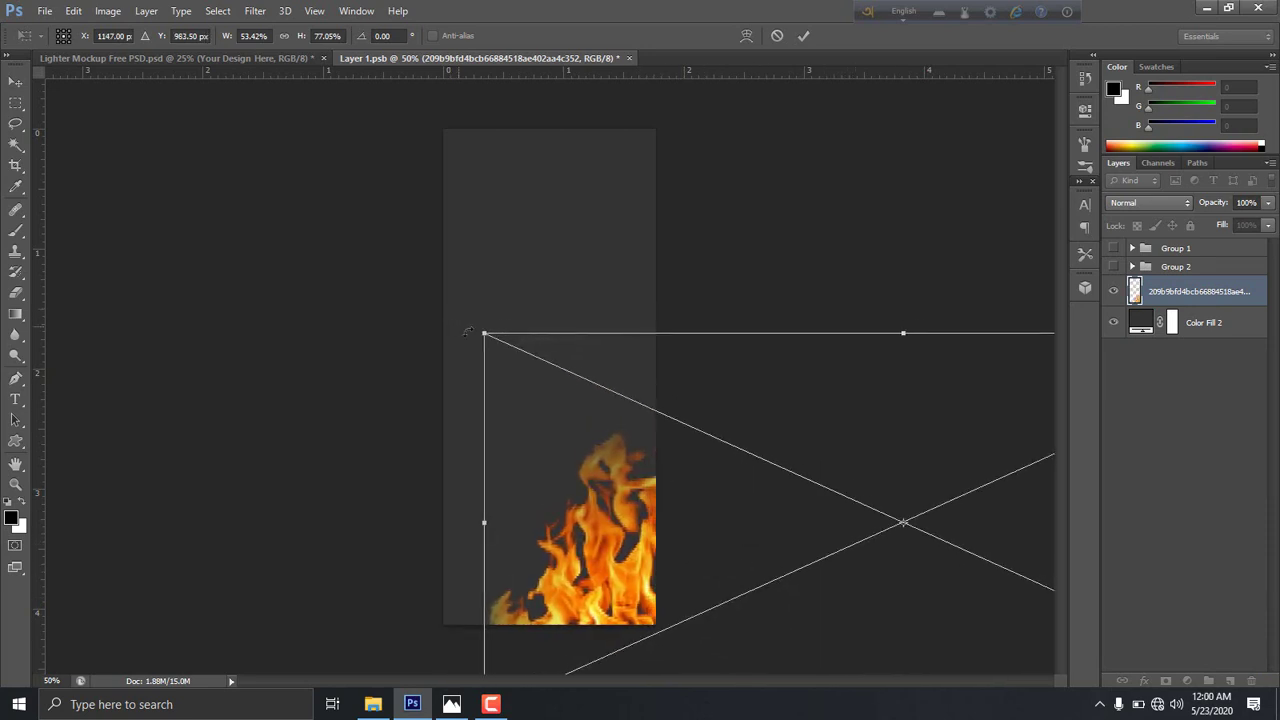
pyautogui.moveTo(485, 333)
pyautogui.mouseDown()
pyautogui.moveTo(487, 313)
pyautogui.moveTo(471, 376)
pyautogui.mouseUp()
pyautogui.press('Return')
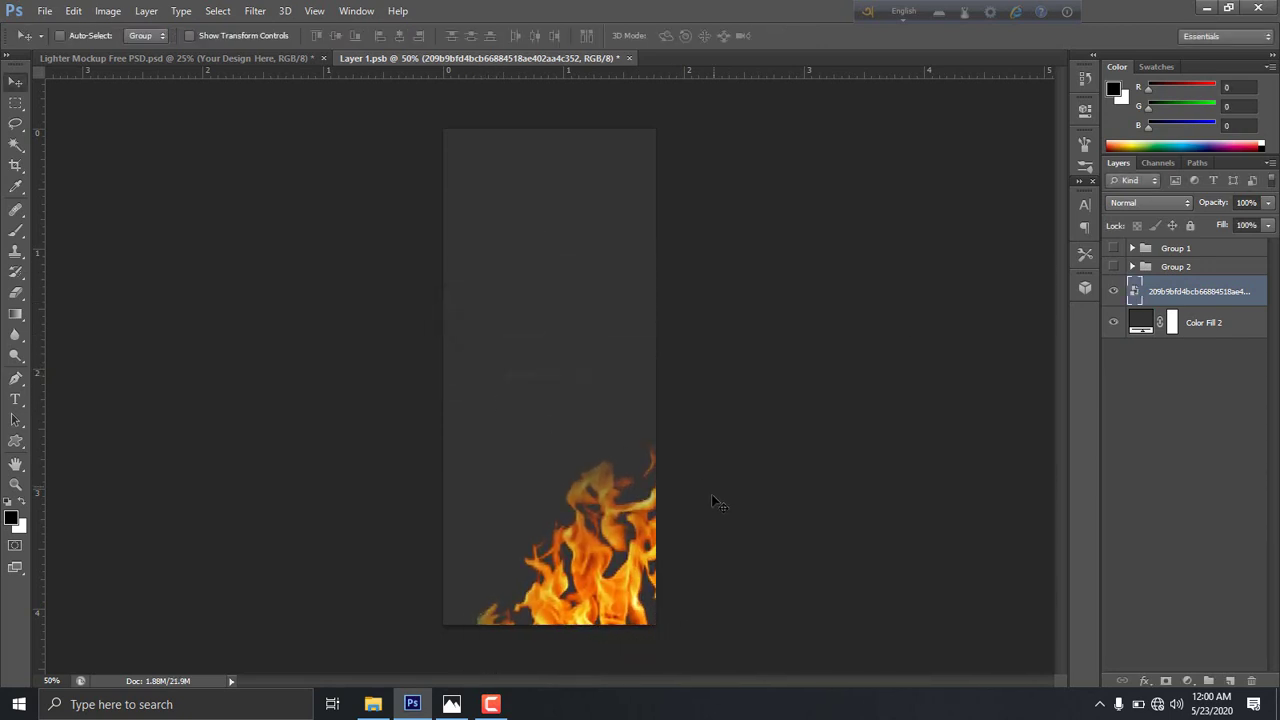
pyautogui.moveTo(644, 556); pyautogui.dragTo(658, 544)
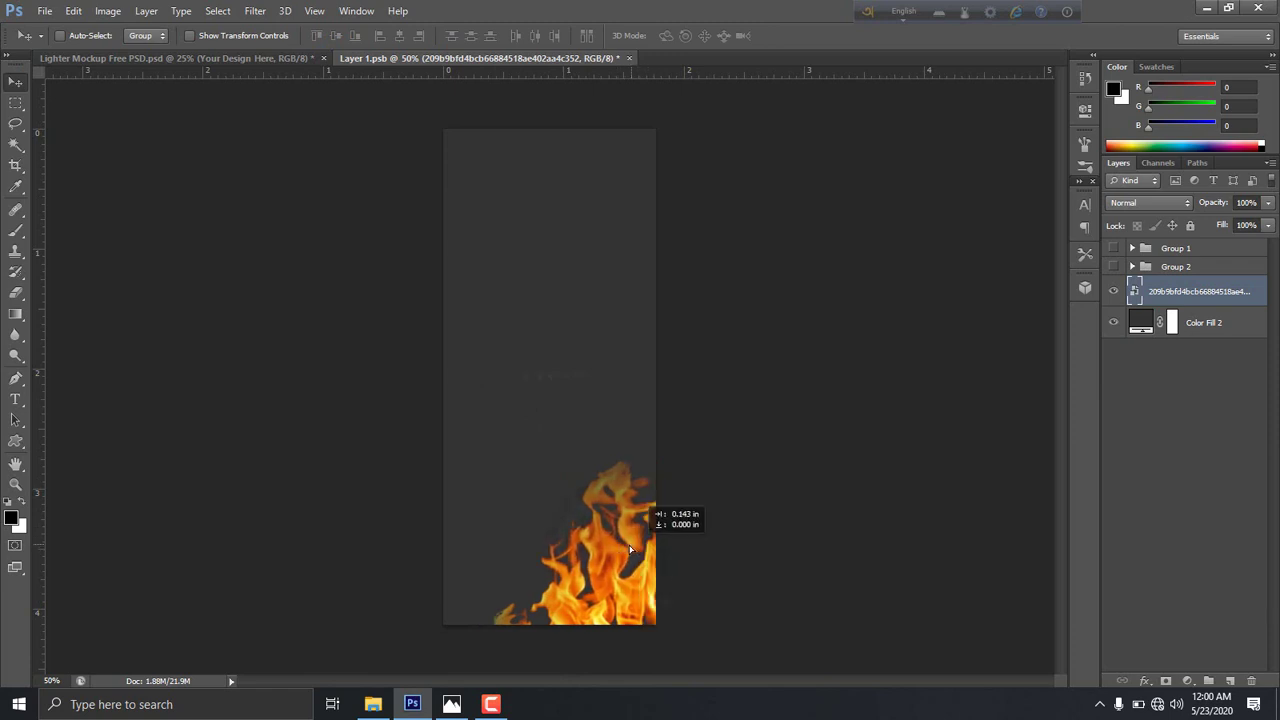
# Rasterize the flame layer with the Eraser, undoing the trial erase stroke.
pyautogui.click(14, 294)
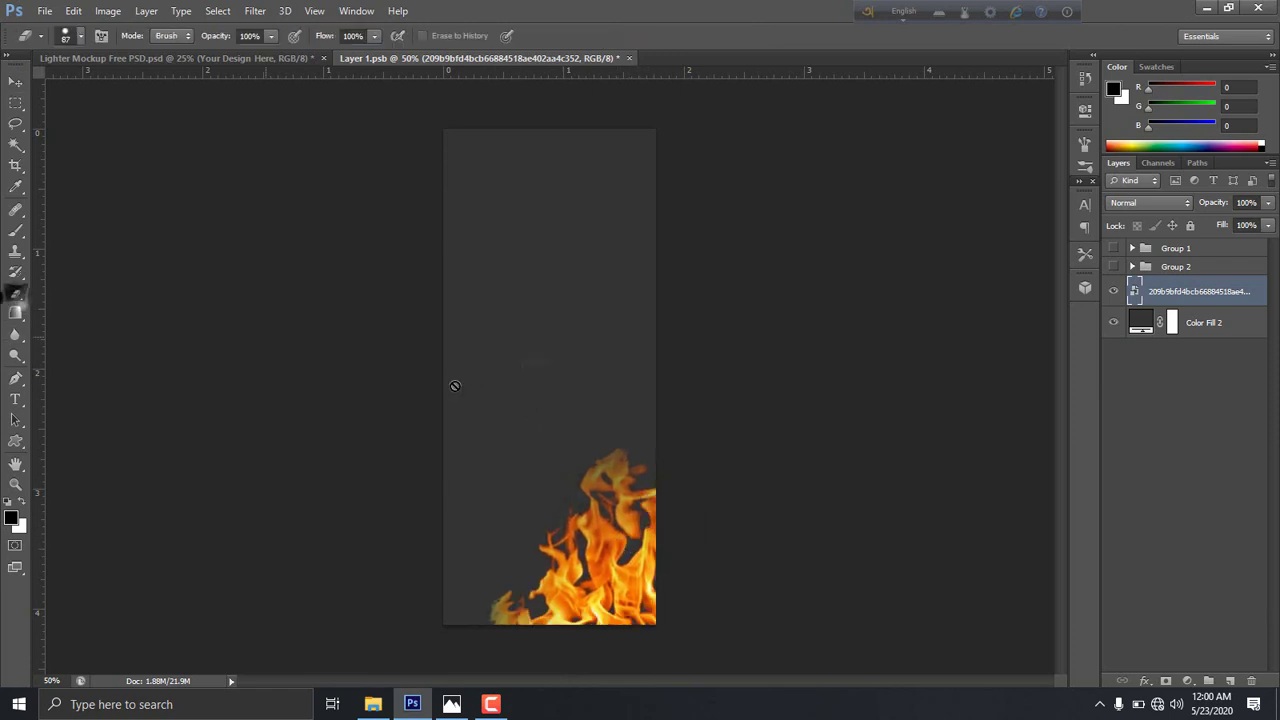
pyautogui.click(560, 380)
pyautogui.click(593, 273)
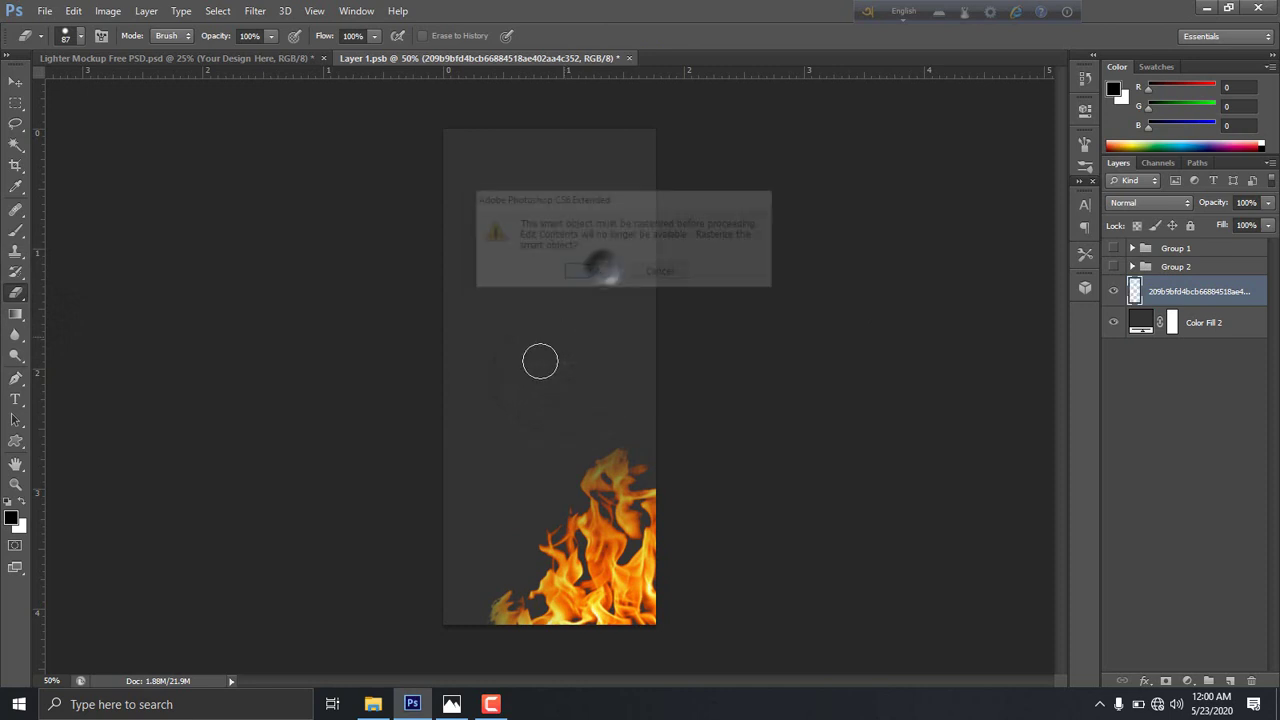
pyautogui.moveTo(540, 357)
pyautogui.mouseDown()
pyautogui.moveTo(617, 366)
pyautogui.moveTo(557, 357)
pyautogui.moveTo(508, 391)
pyautogui.mouseUp()
pyautogui.hotkey('ctrl', 'z')
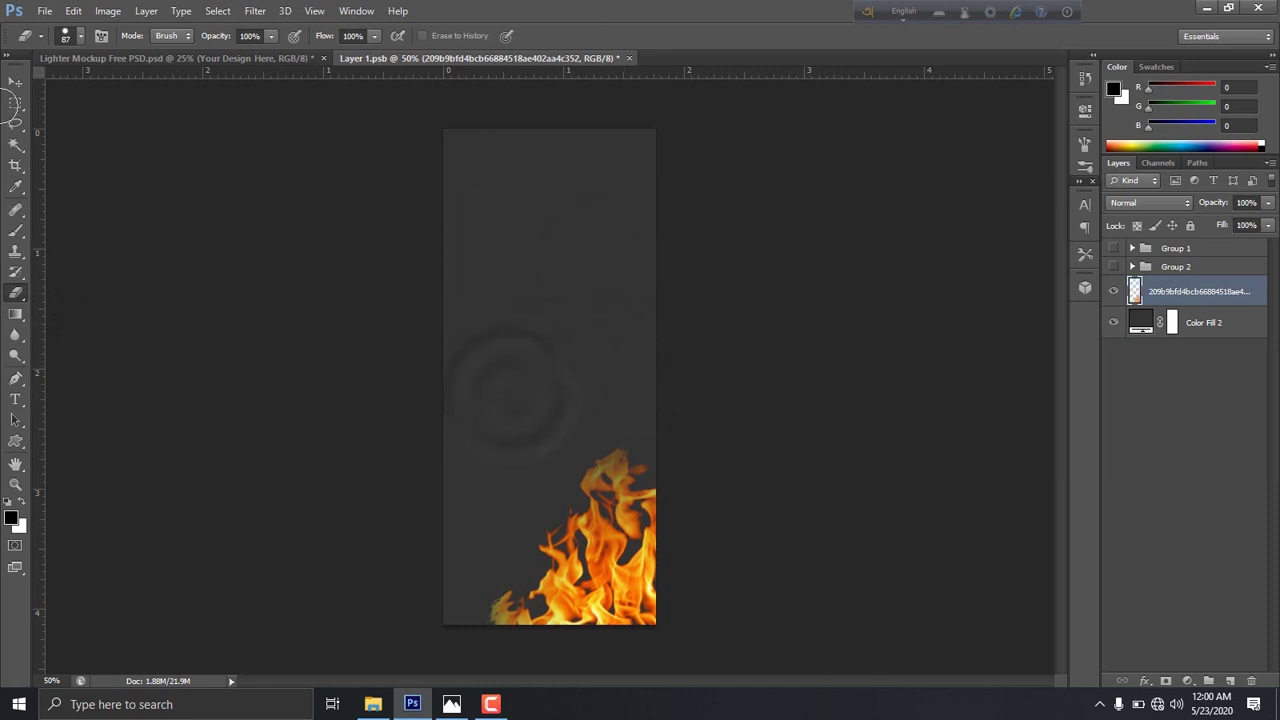
pyautogui.press('m')
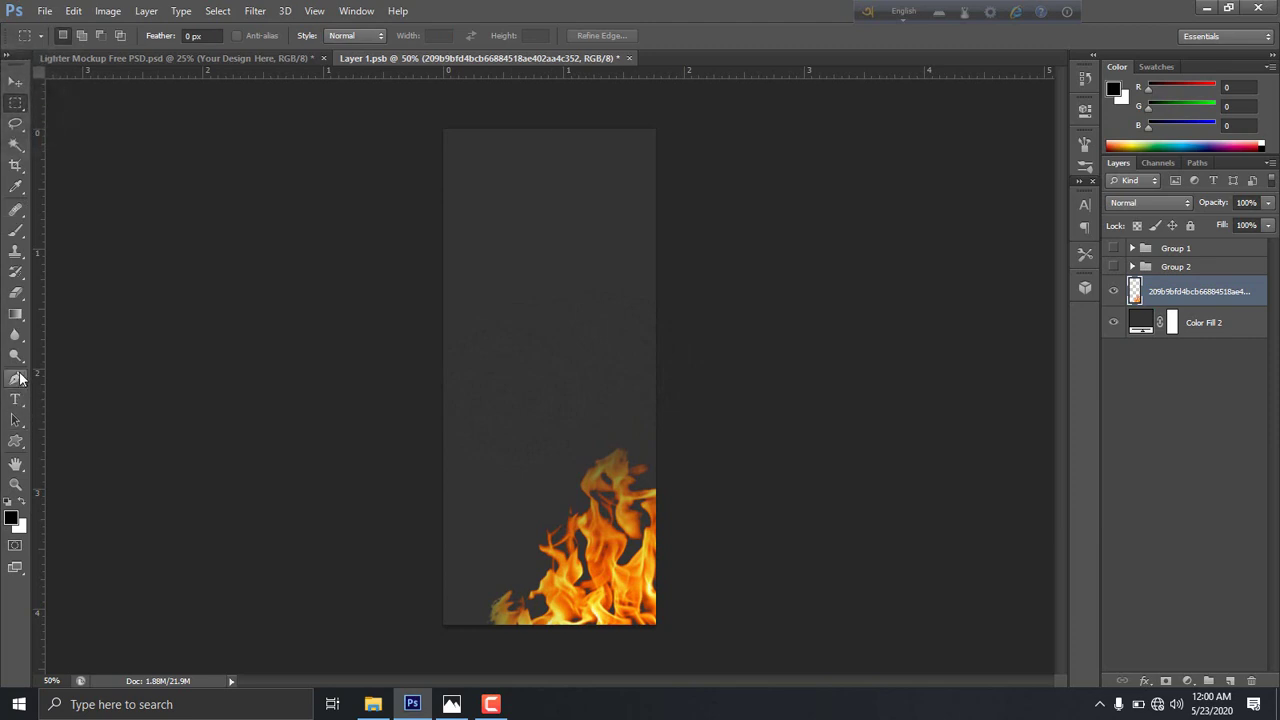
# Trace part of the flames with the Pen tool and turn the path into a selection.
pyautogui.click(17, 378)
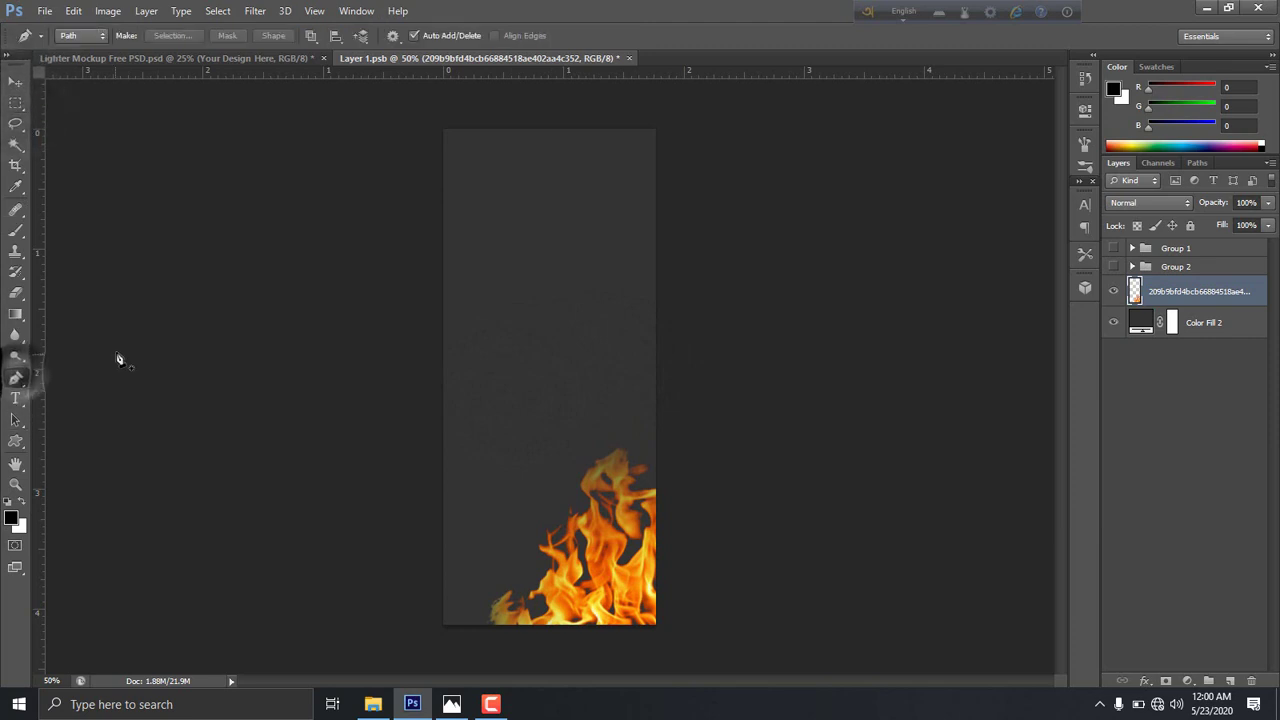
pyautogui.click(578, 498)
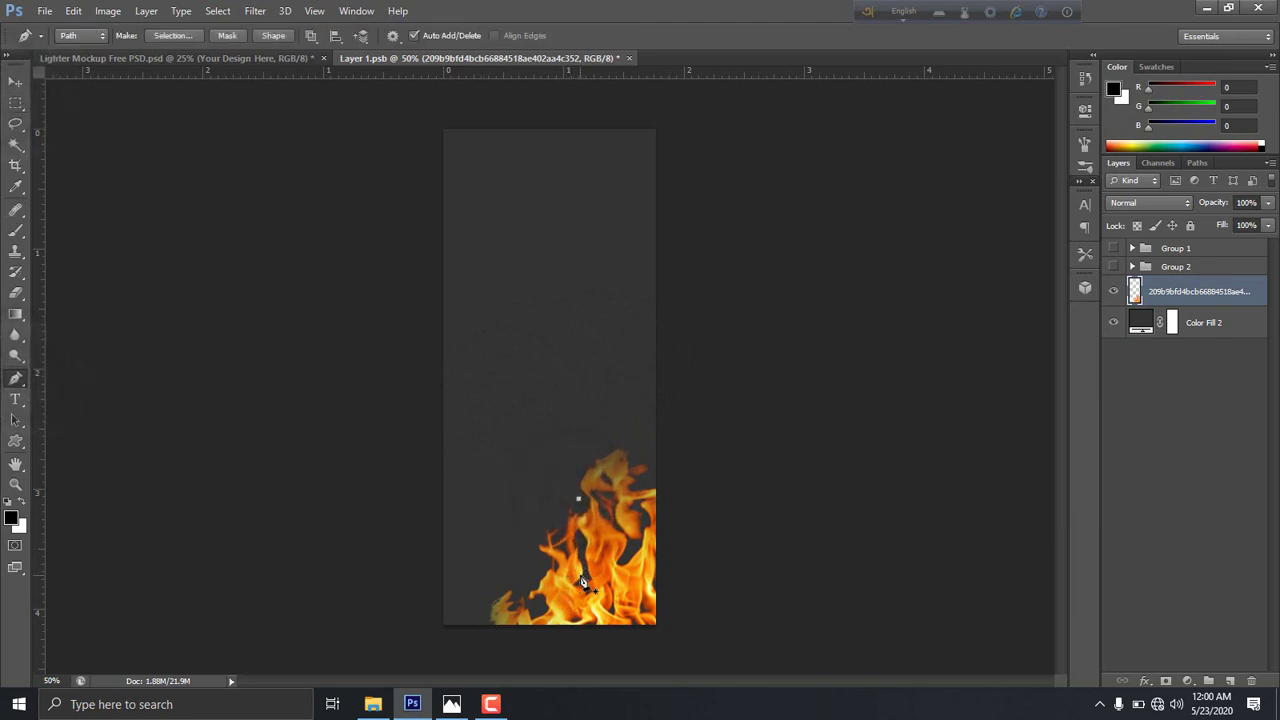
pyautogui.moveTo(590, 600); pyautogui.dragTo(587, 578)
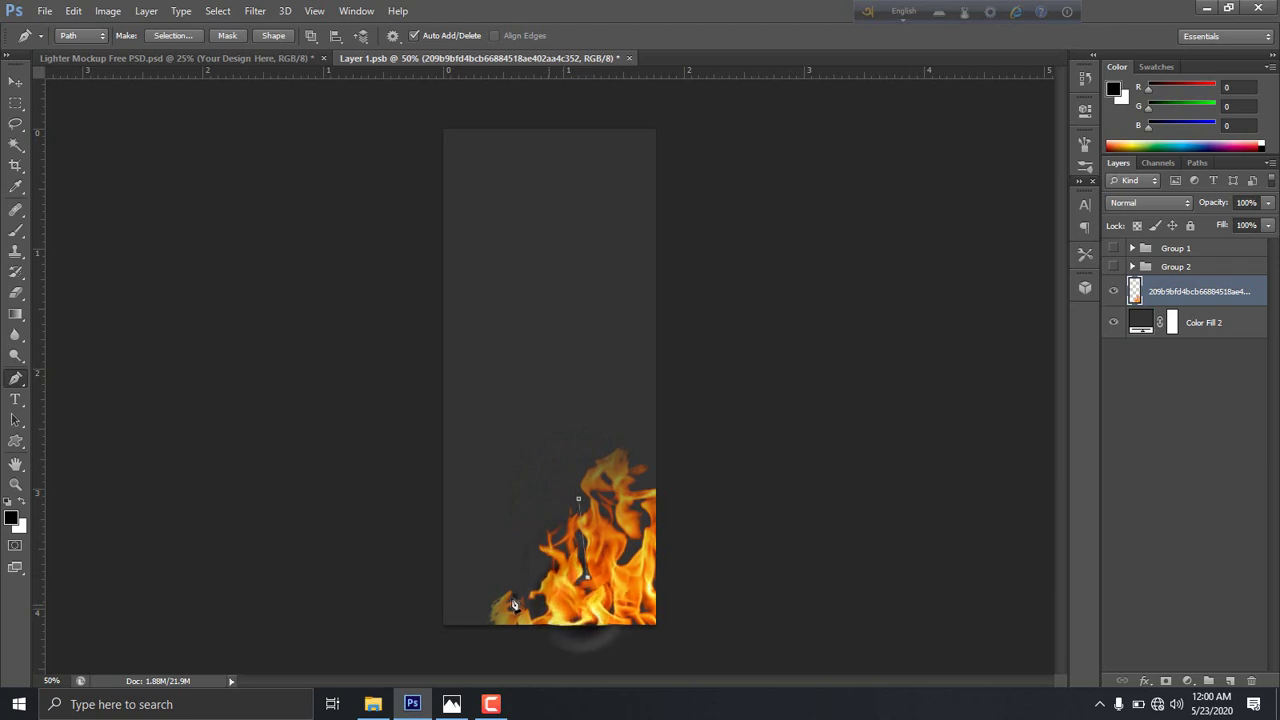
pyautogui.click(512, 601)
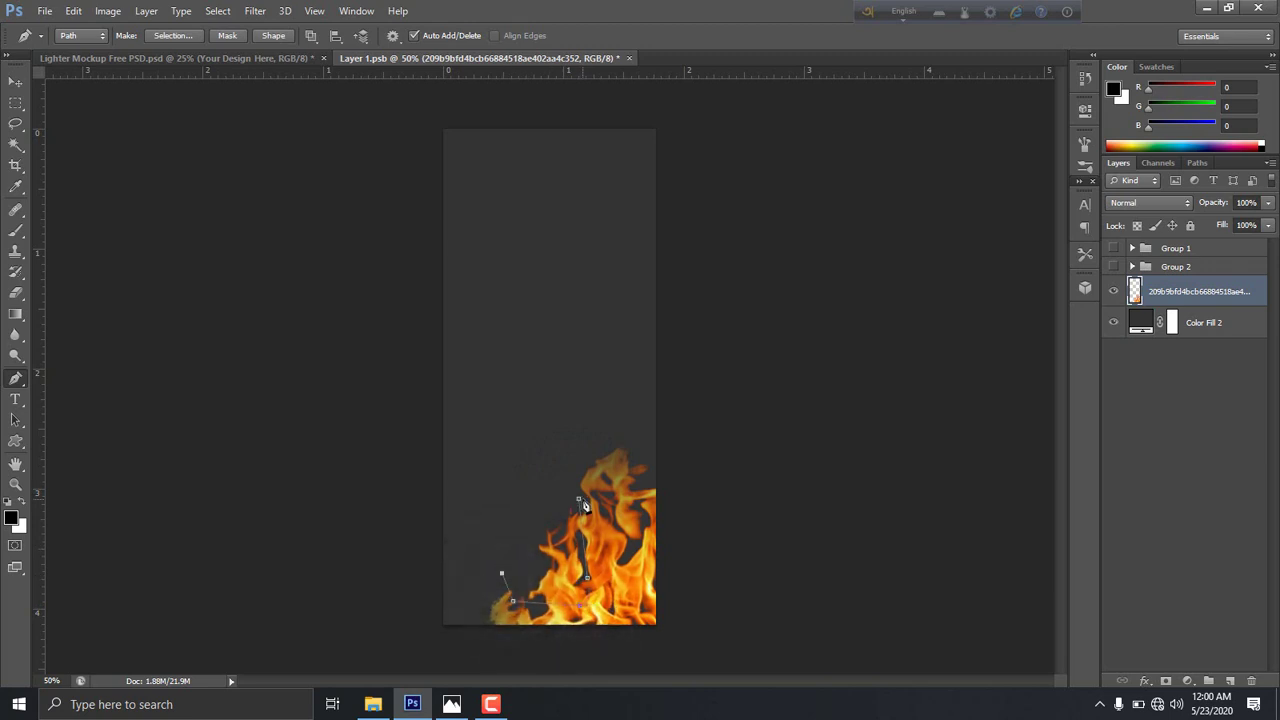
pyautogui.moveTo(580, 500); pyautogui.dragTo(558, 566)
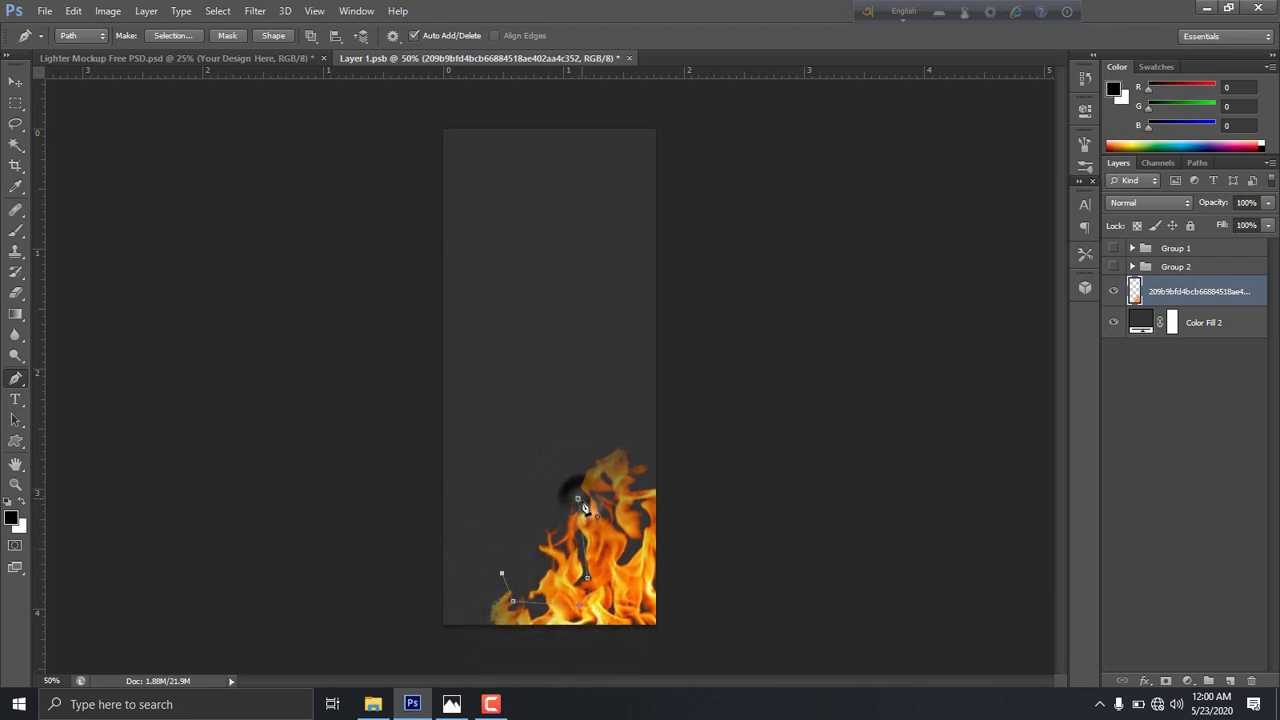
pyautogui.rightClick(558, 554)
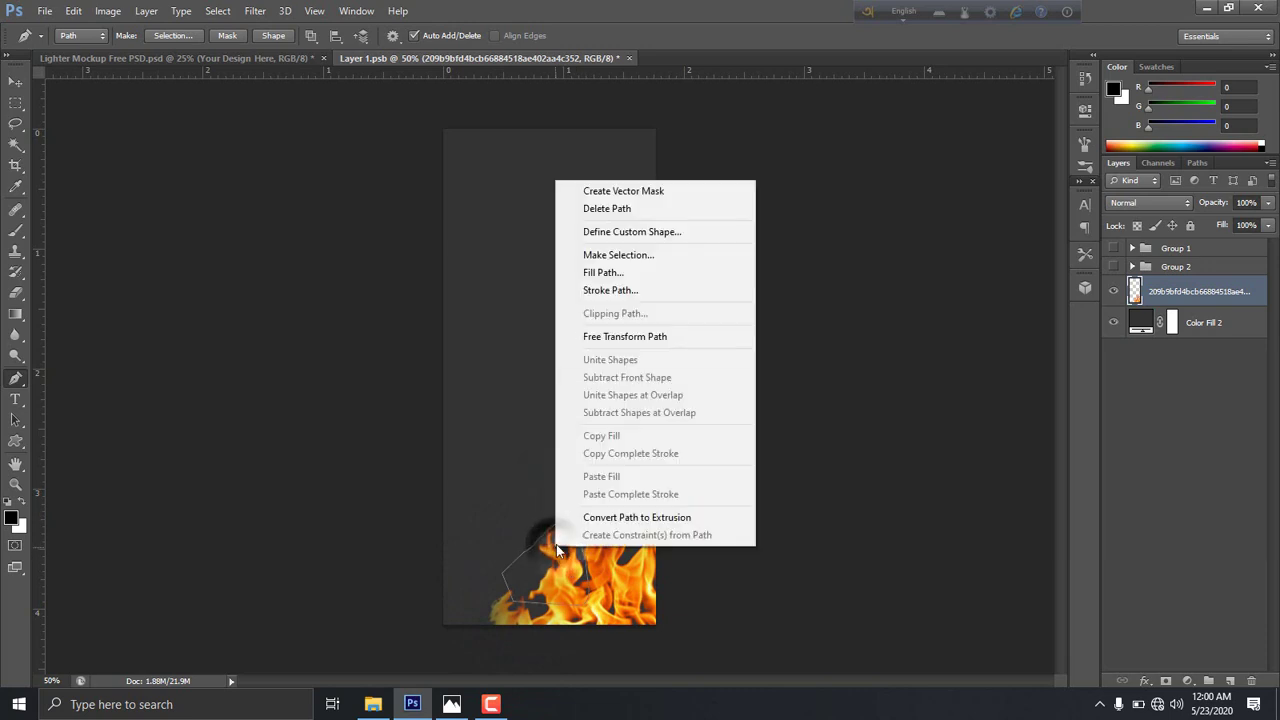
pyautogui.click(614, 252)
pyautogui.click(725, 207)
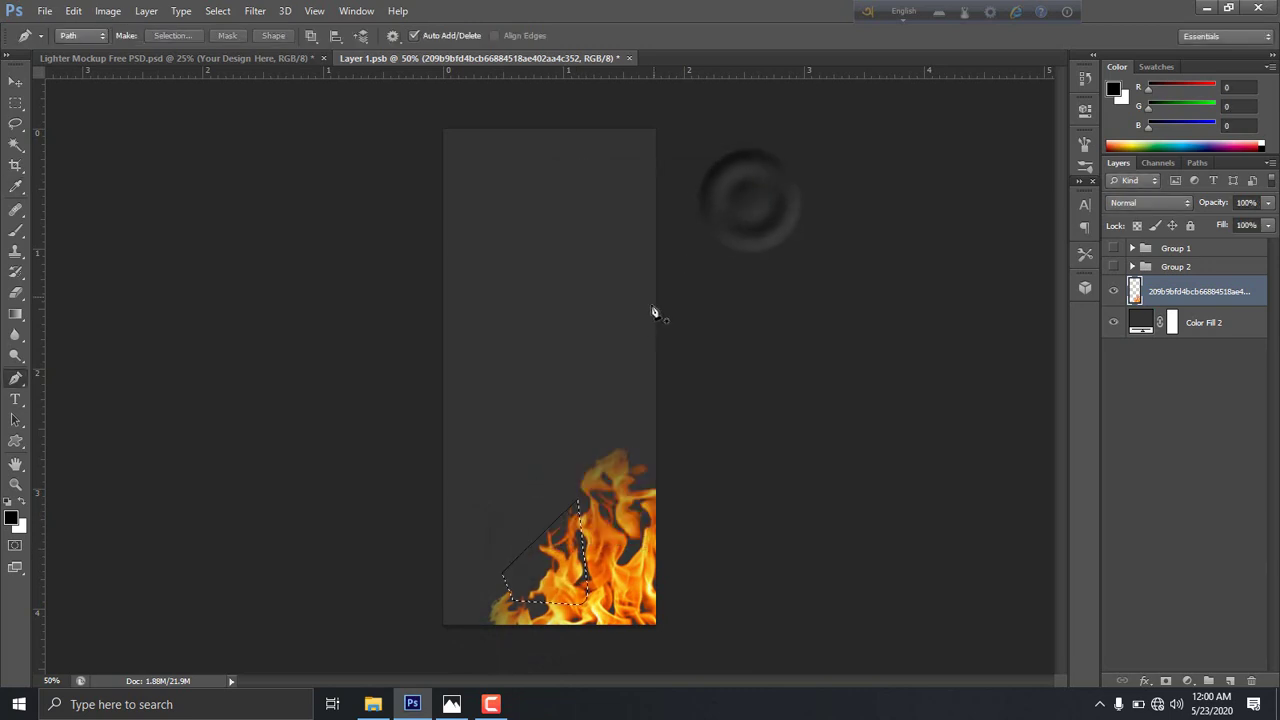
# Copy the selected flame piece to a new Layer 4 and move it up the label.
pyautogui.keyDown('ctrl'); pyautogui.click(605, 355); pyautogui.keyUp('ctrl')
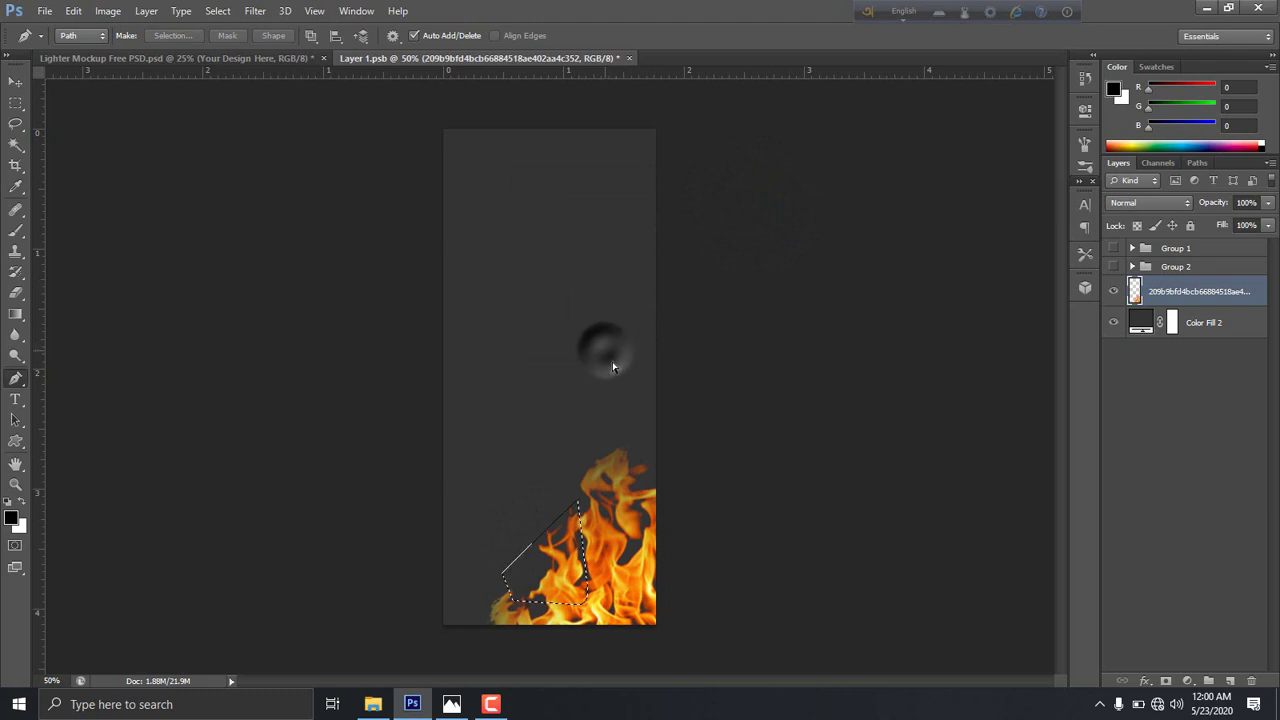
pyautogui.click(628, 278)
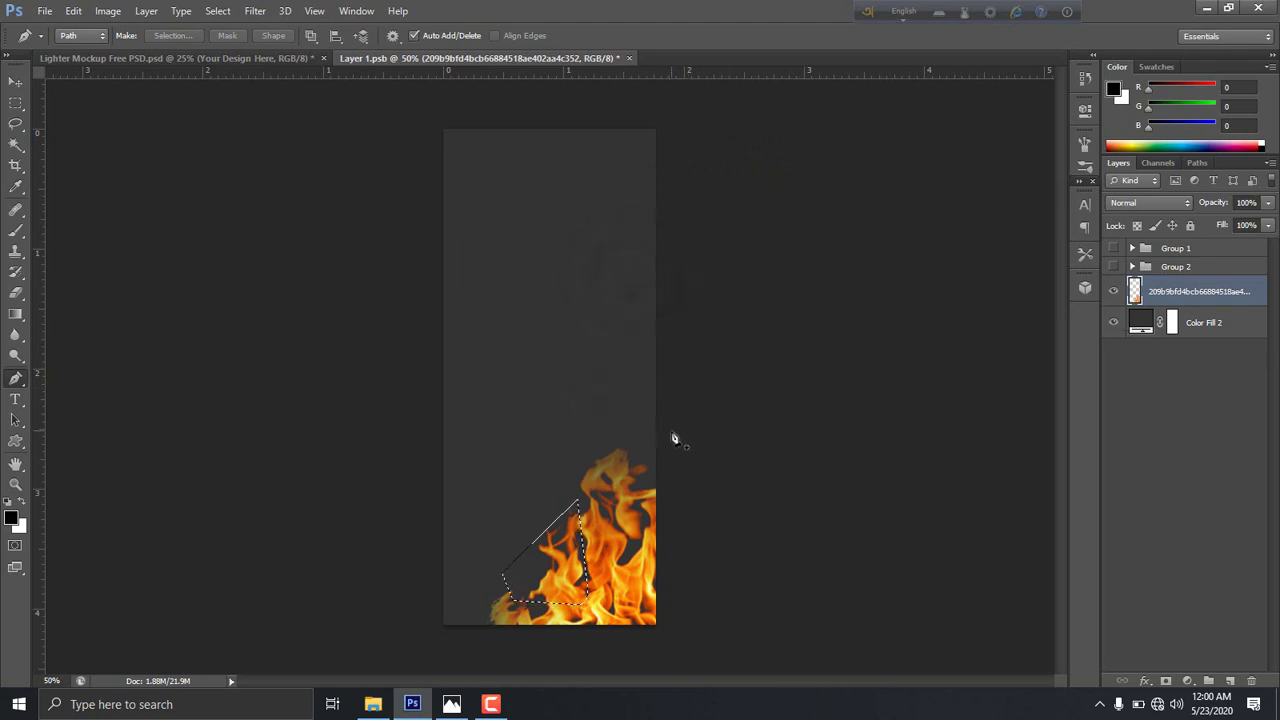
pyautogui.hotkey('ctrl', 'j')
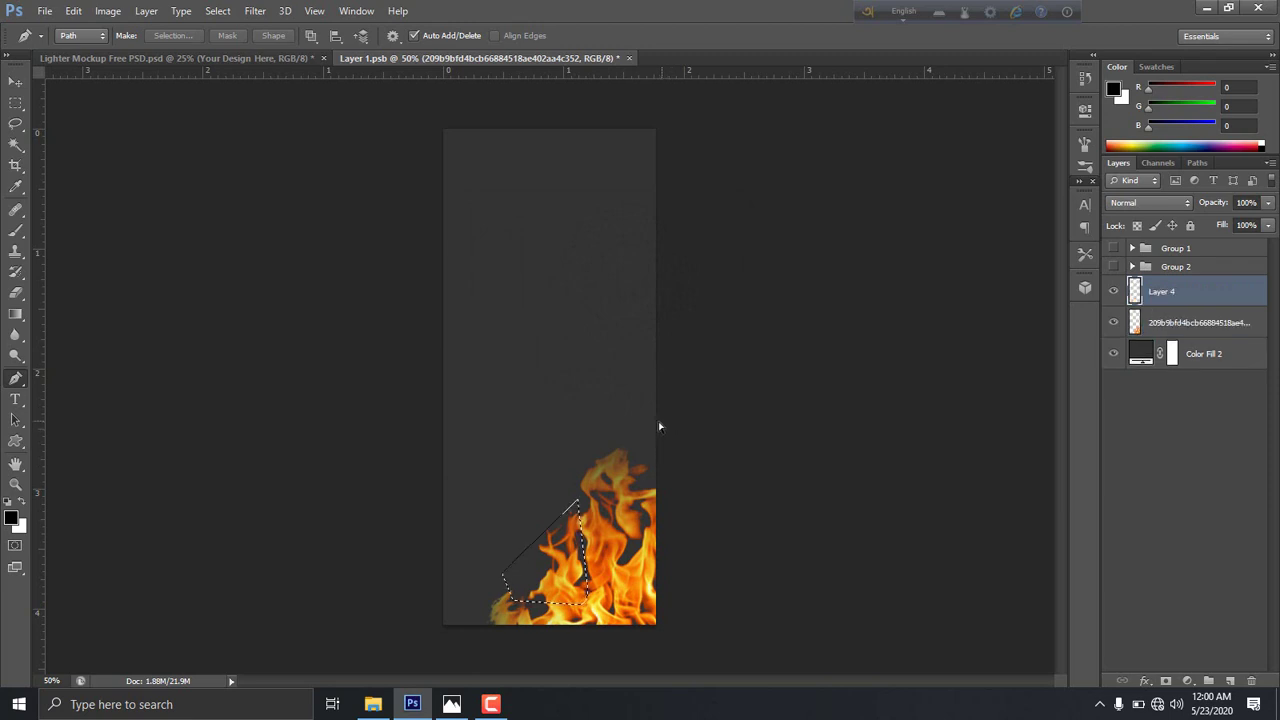
pyautogui.click(14, 79)
pyautogui.moveTo(567, 493)
pyautogui.mouseDown()
pyautogui.moveTo(528, 295)
pyautogui.moveTo(548, 308)
pyautogui.mouseUp()
# Rotate the copied flame about 153° and set it in the label's top-left corner.
pyautogui.hotkey('ctrl', 't')
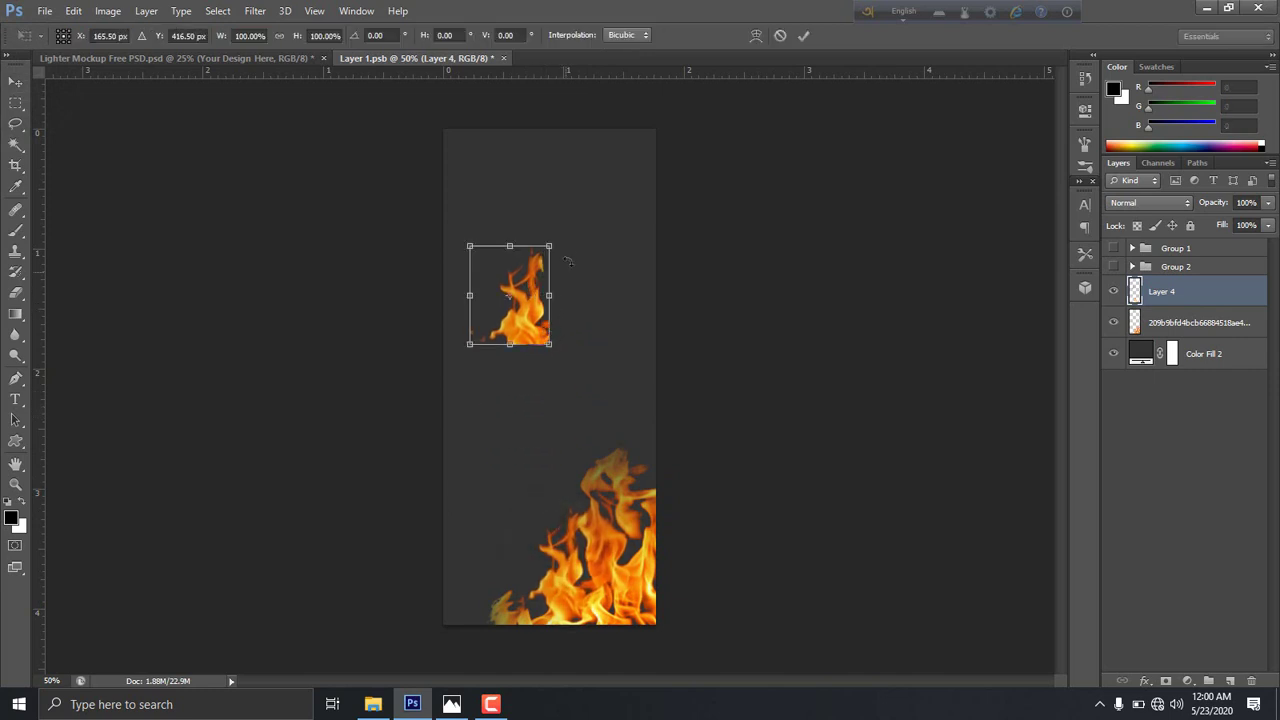
pyautogui.moveTo(668, 346); pyautogui.dragTo(475, 413)
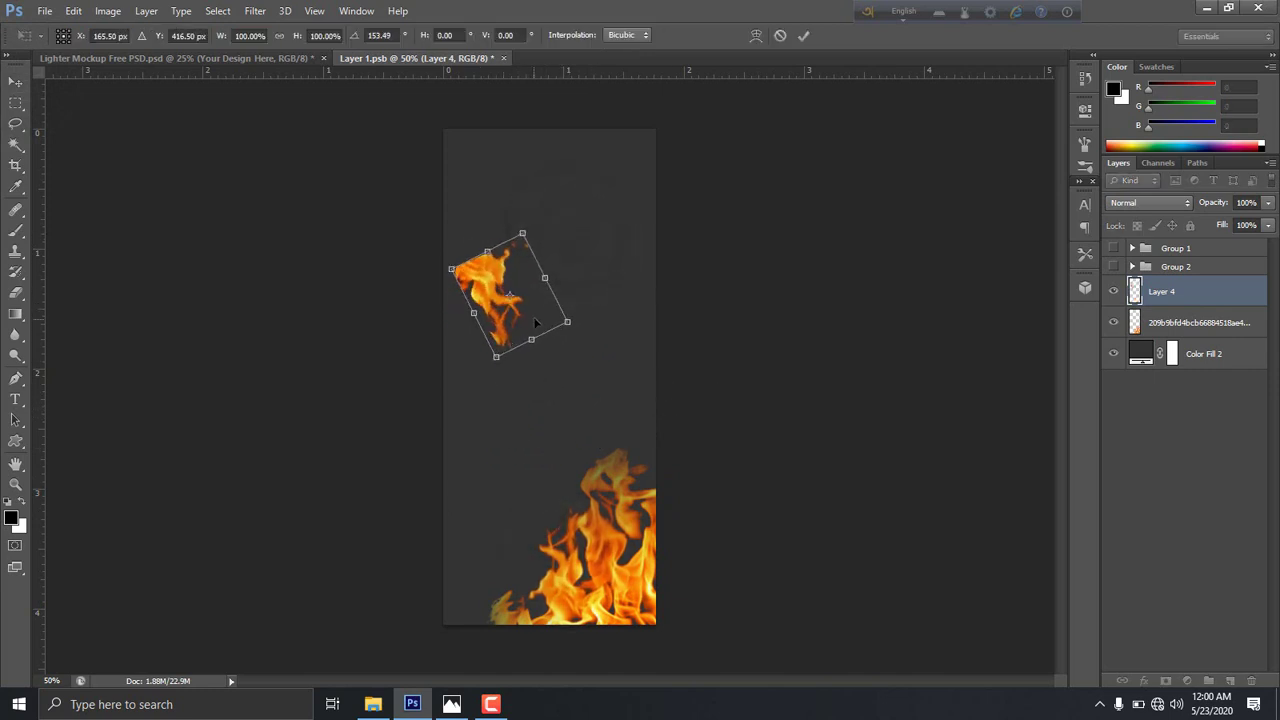
pyautogui.moveTo(535, 322)
pyautogui.mouseDown()
pyautogui.moveTo(529, 171)
pyautogui.moveTo(508, 181)
pyautogui.mouseUp()
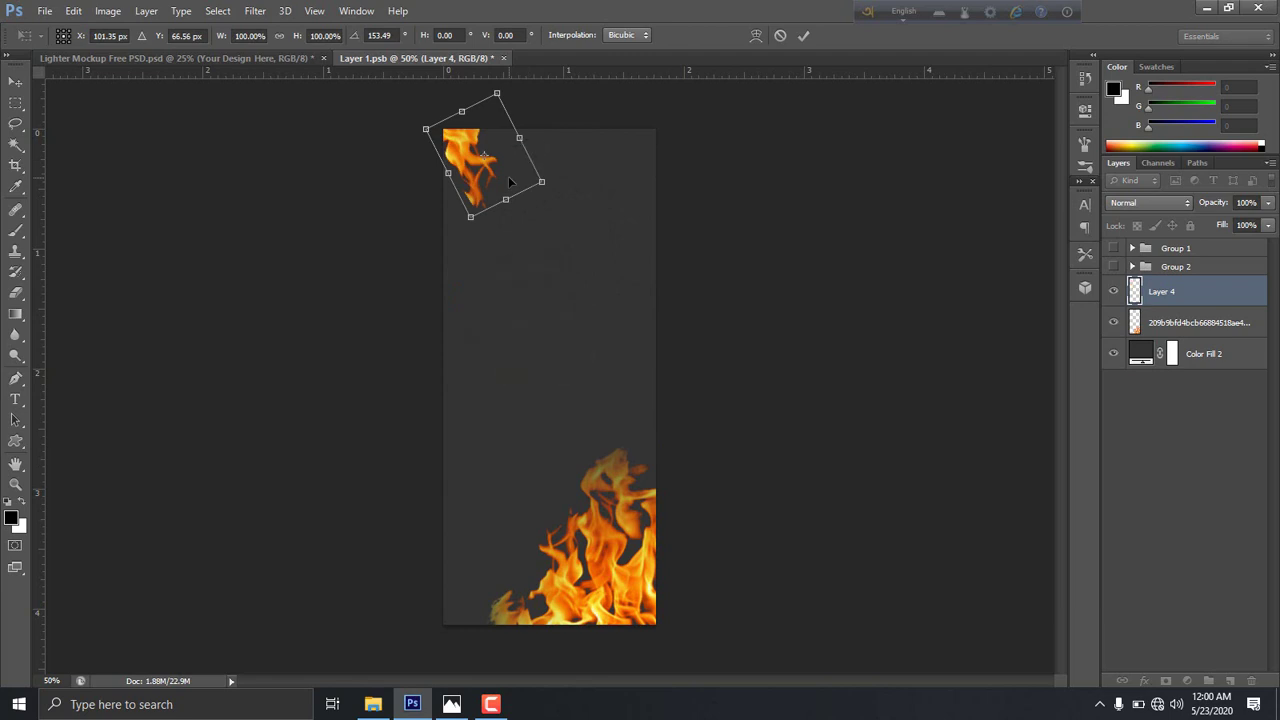
pyautogui.press('Return')
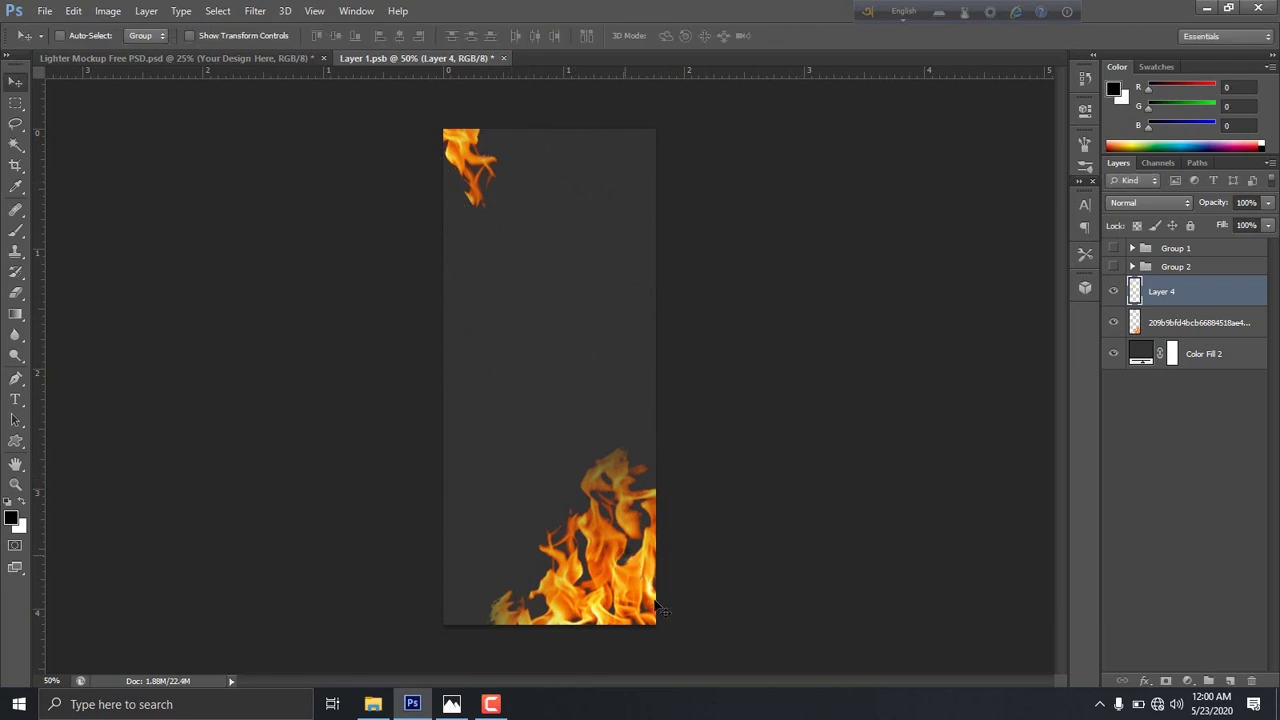
# Shift the original bottom flames slightly right and down.
pyautogui.moveTo(657, 604); pyautogui.dragTo(616, 555)
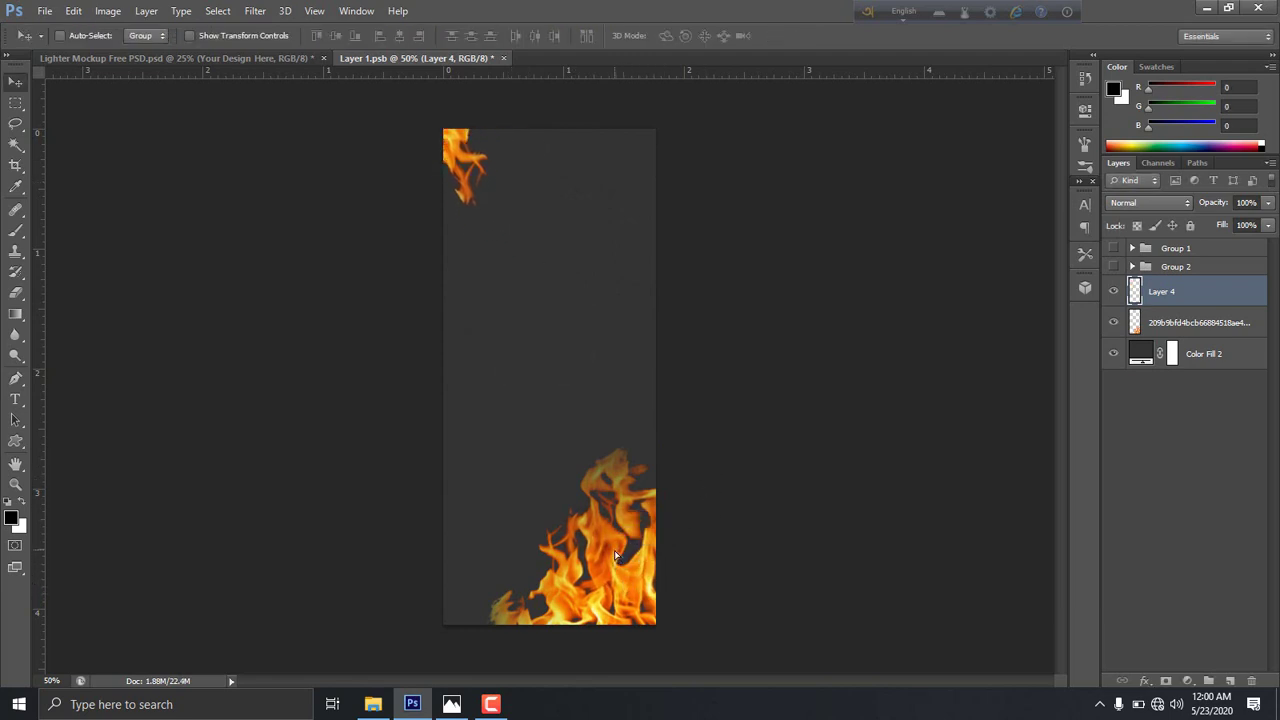
pyautogui.hotkey('ctrl', 'z')
pyautogui.click(1220, 328)
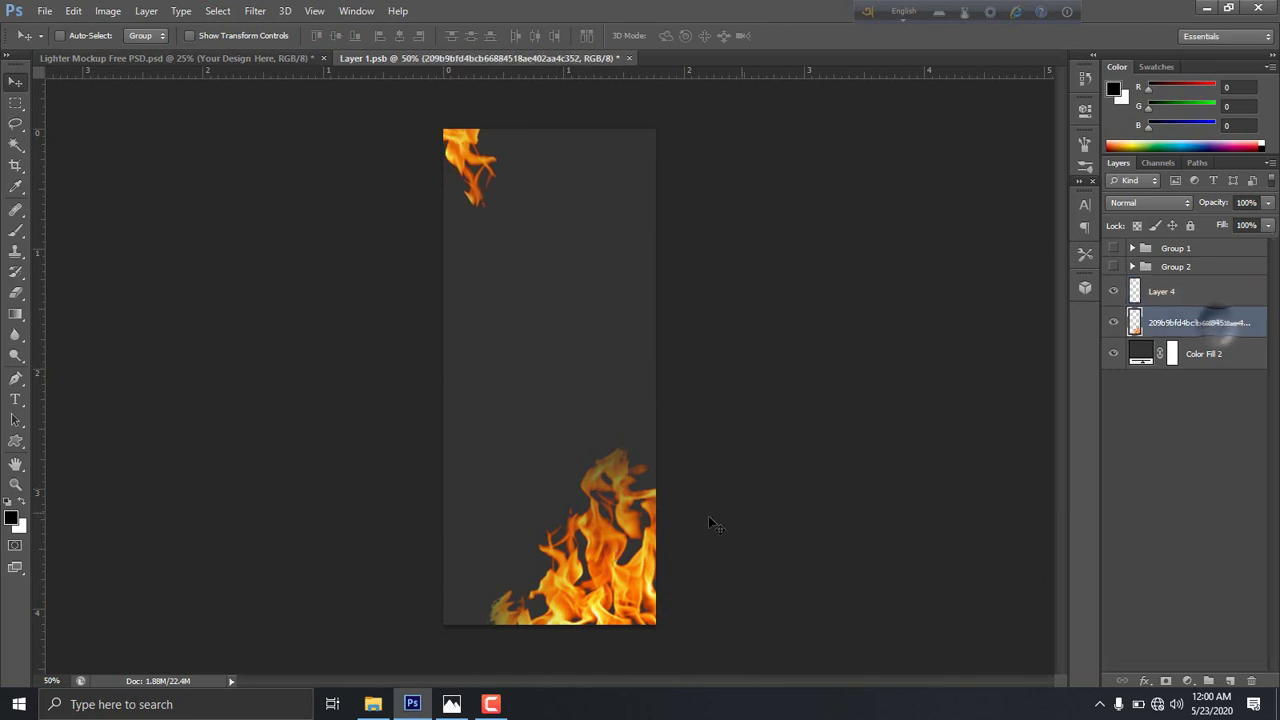
pyautogui.moveTo(612, 558); pyautogui.dragTo(630, 565)
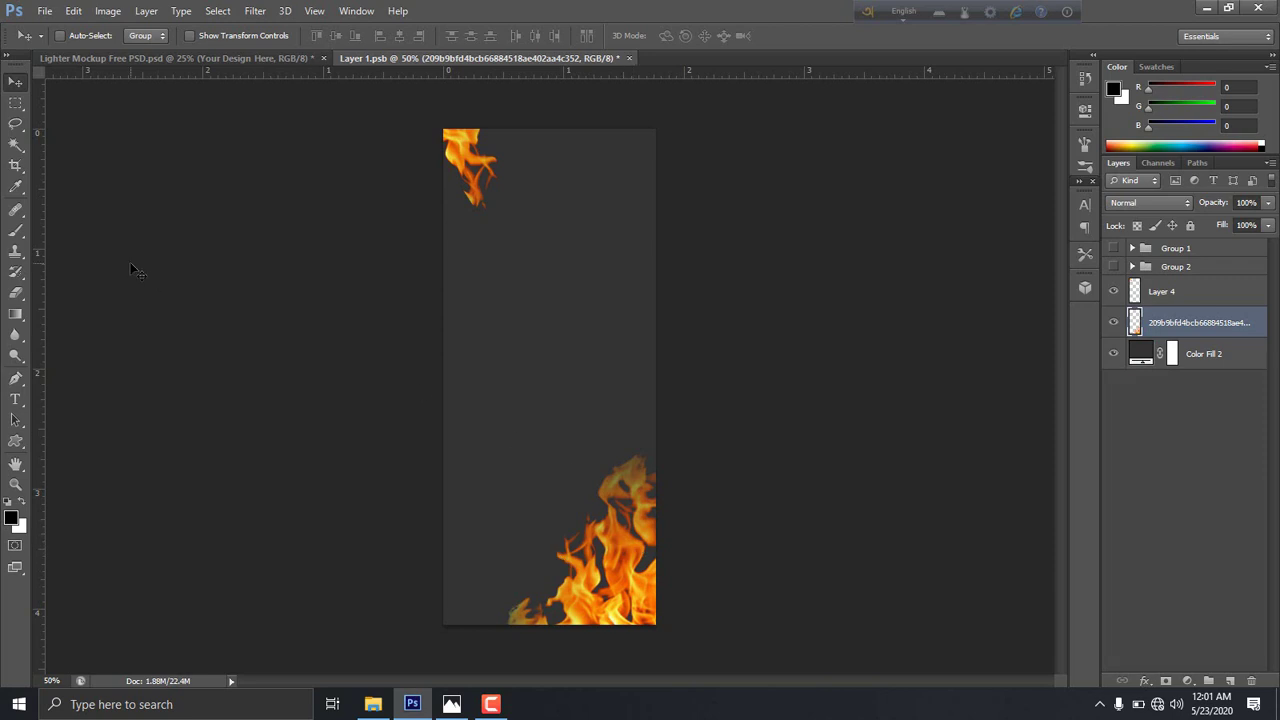
# Activate the Custom Shape tool and browse the custom shape library.
pyautogui.click(15, 441)
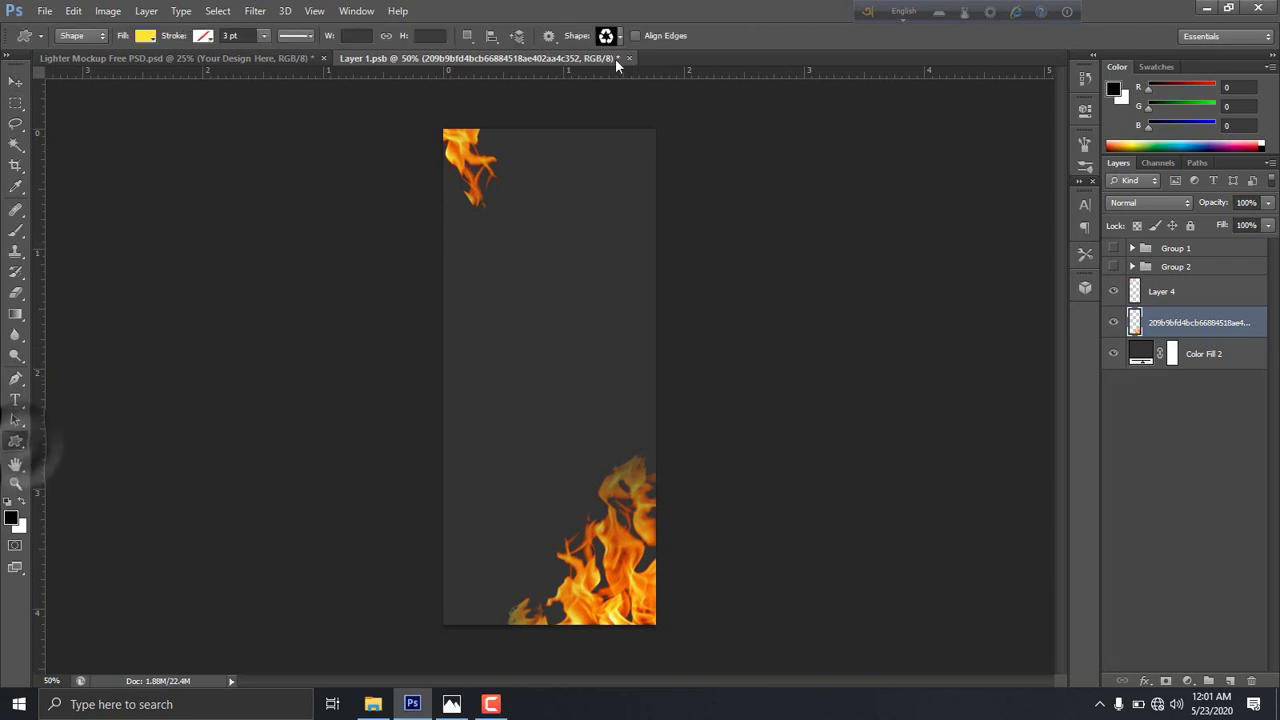
pyautogui.click(619, 37)
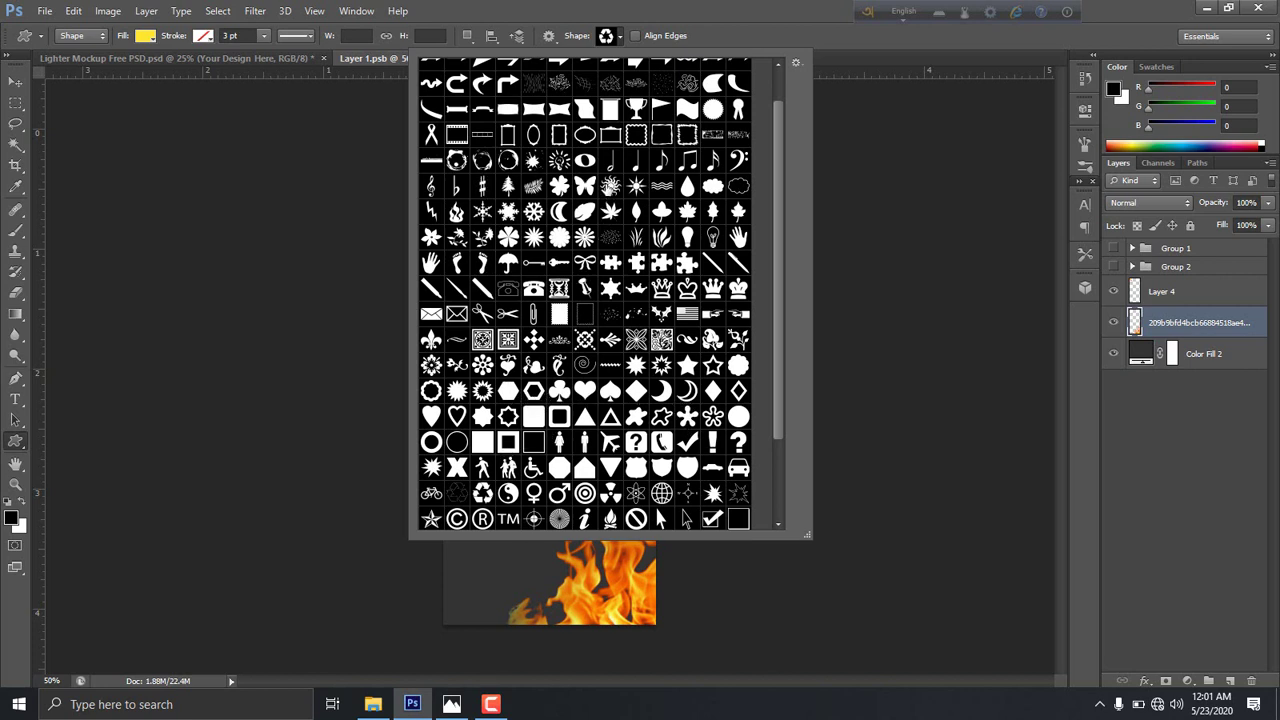
pyautogui.scroll(-1, 590, 262)
pyautogui.scroll(-1, 589, 272)
pyautogui.scroll(-1, 588, 280)
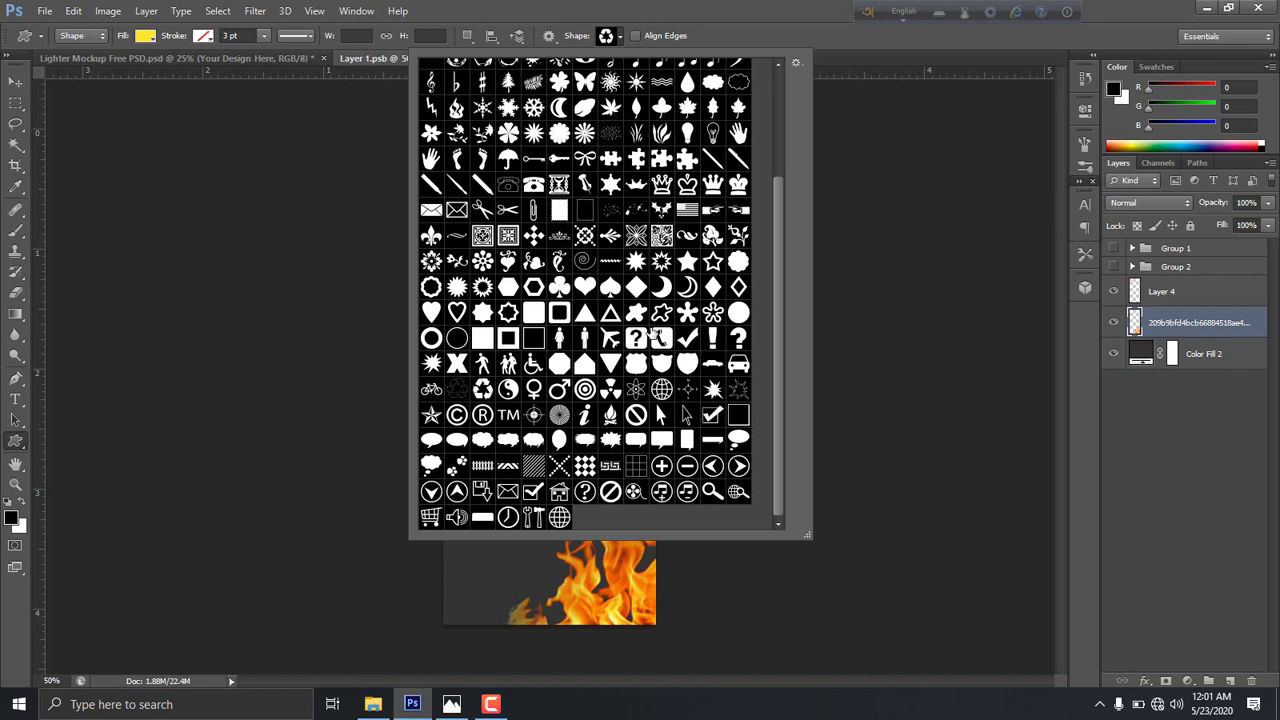
pyautogui.scroll(1, 654, 333)
pyautogui.scroll(1, 655, 332)
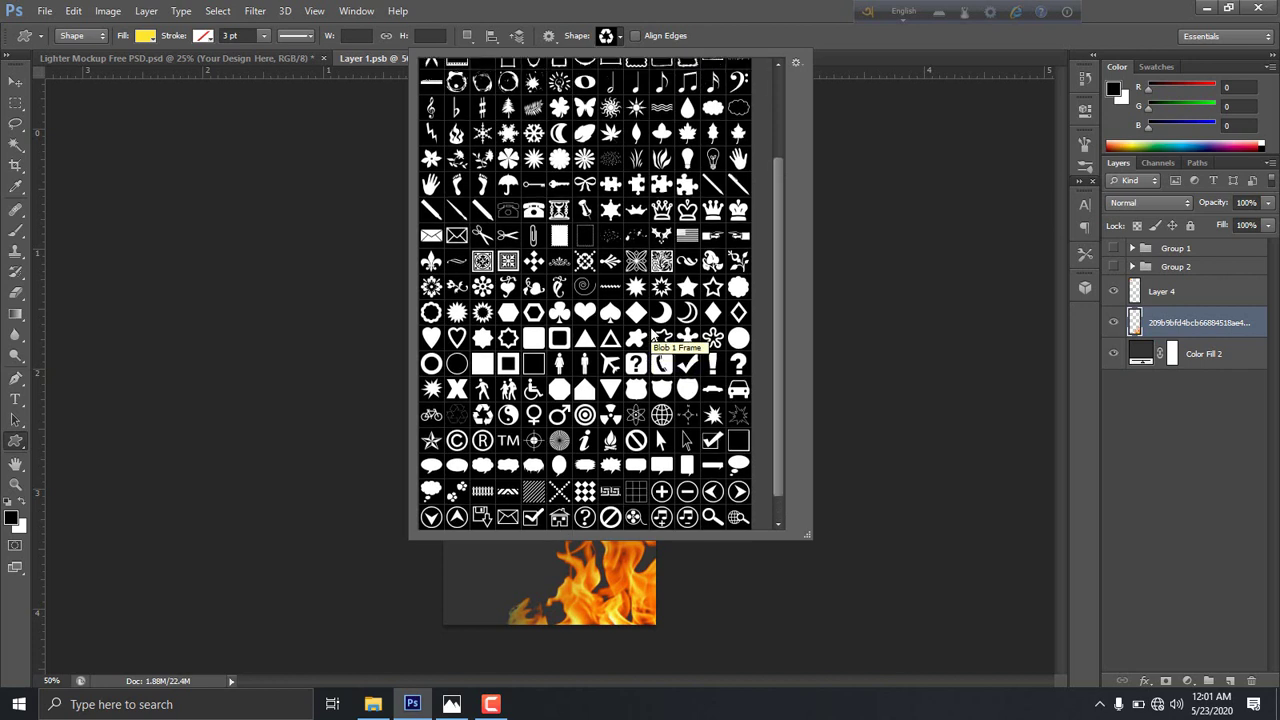
pyautogui.scroll(1, 657, 330)
pyautogui.scroll(1, 656, 332)
pyautogui.scroll(1, 656, 334)
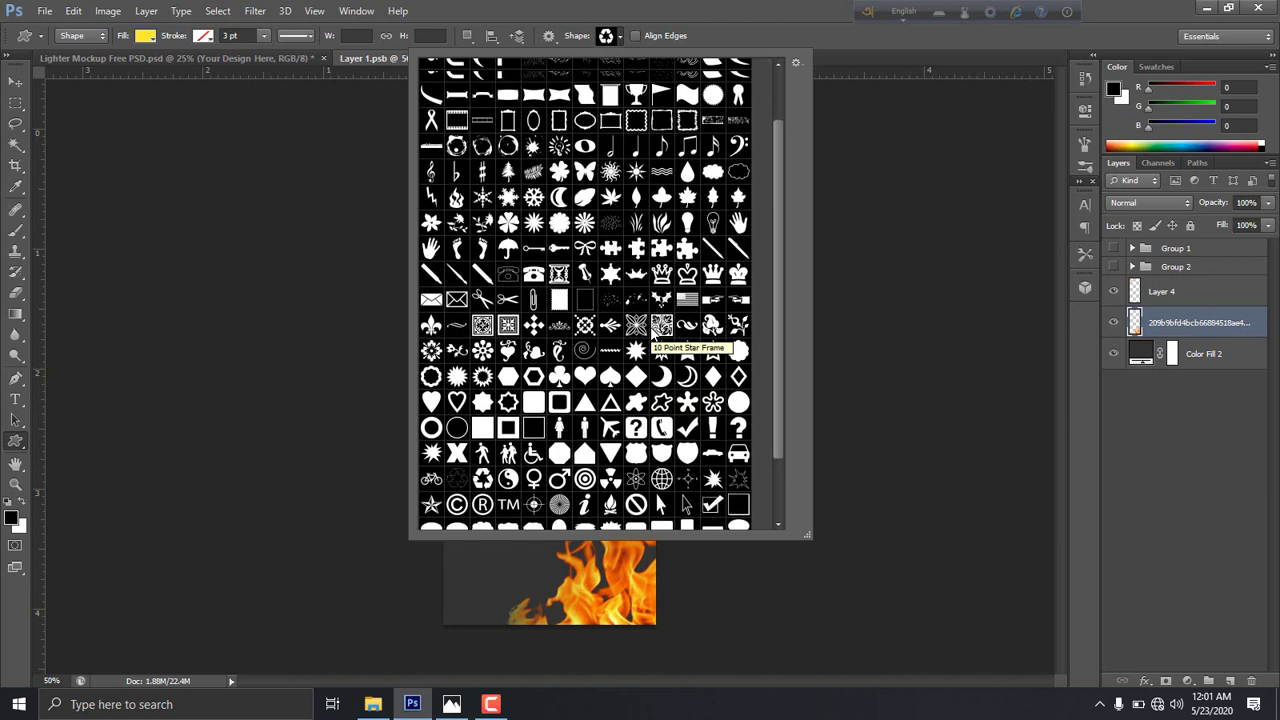
pyautogui.scroll(1, 655, 338)
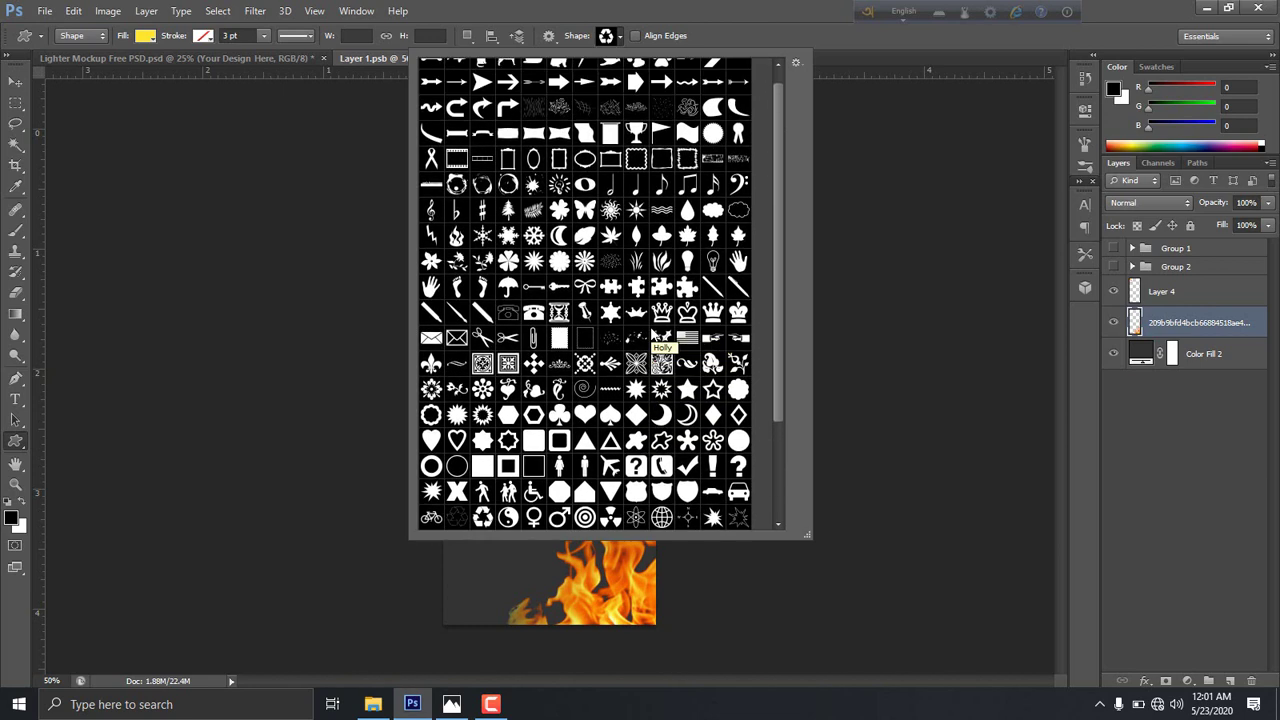
pyautogui.scroll(1, 655, 338)
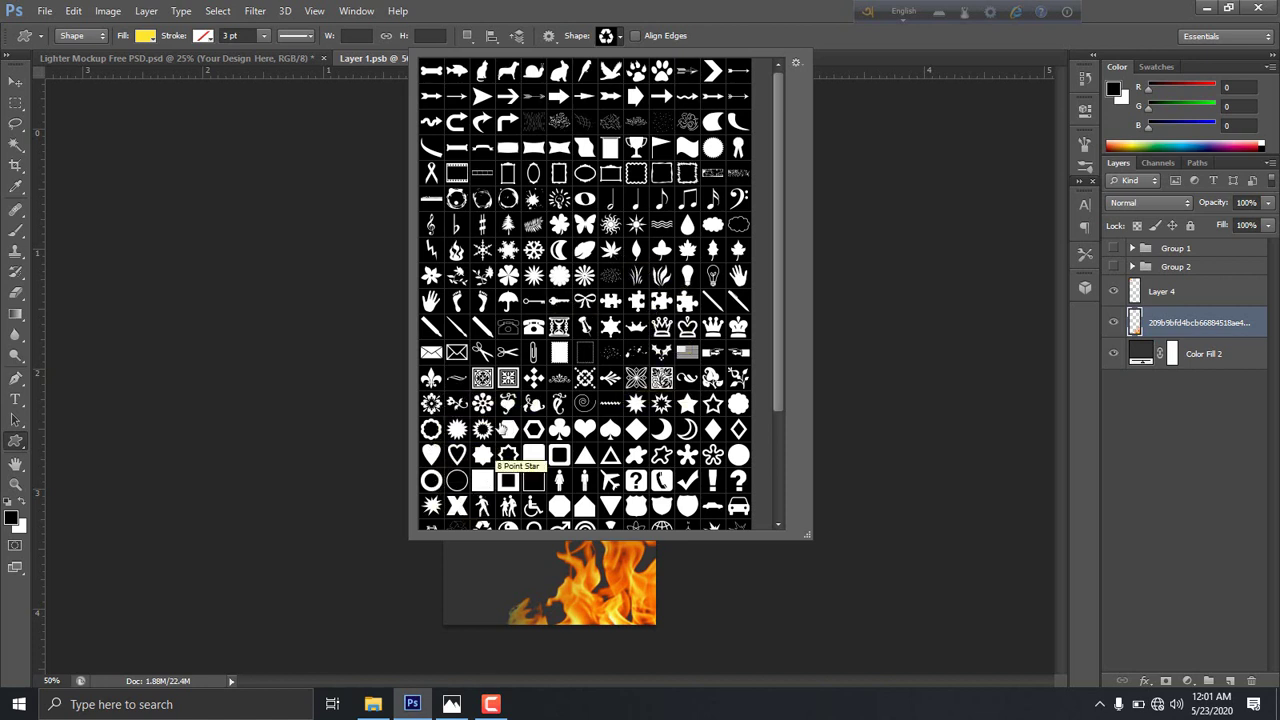
pyautogui.scroll(-1, 507, 430)
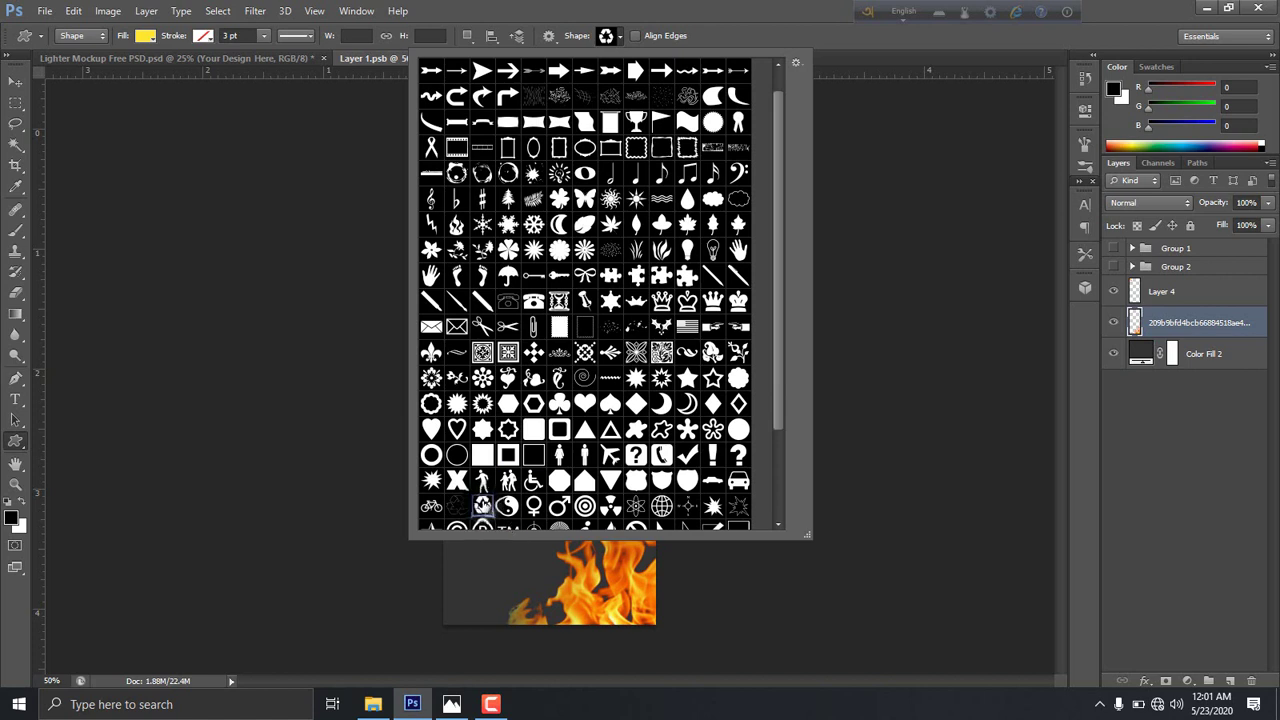
# Pick the recycle symbol and draw it near the top of the label.
pyautogui.click(482, 505)
pyautogui.click(482, 505)
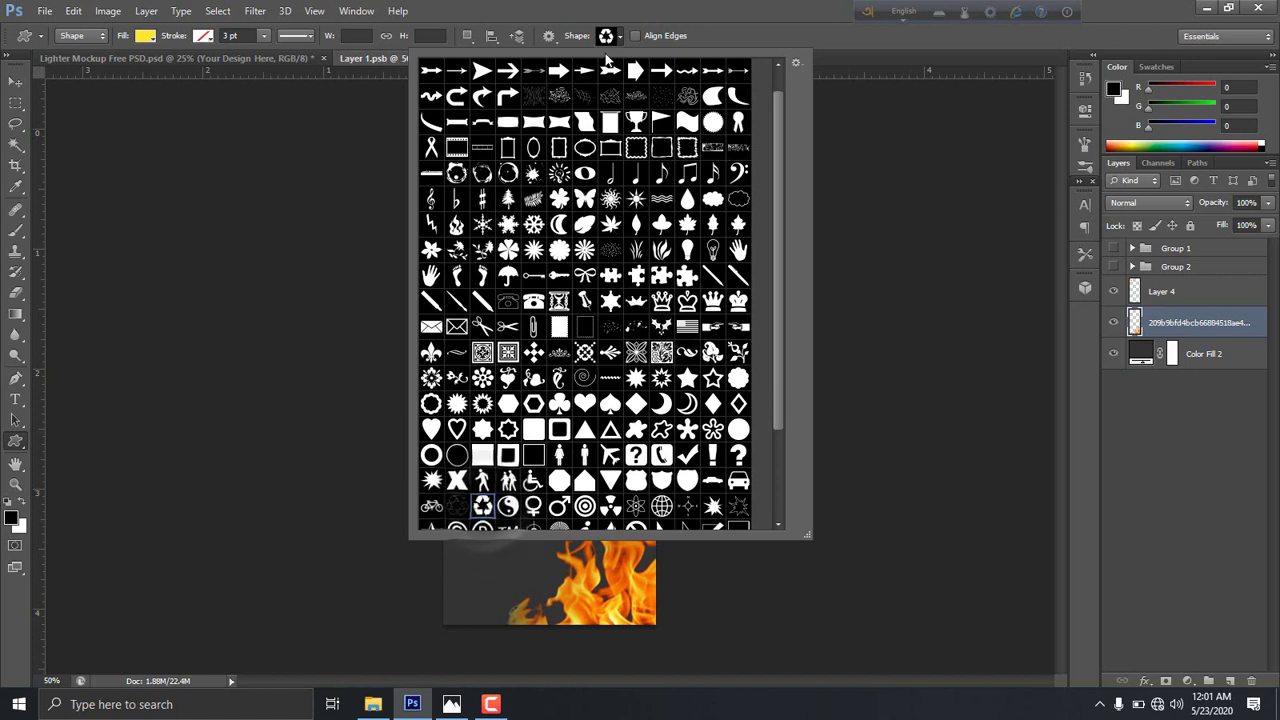
pyautogui.click(606, 36)
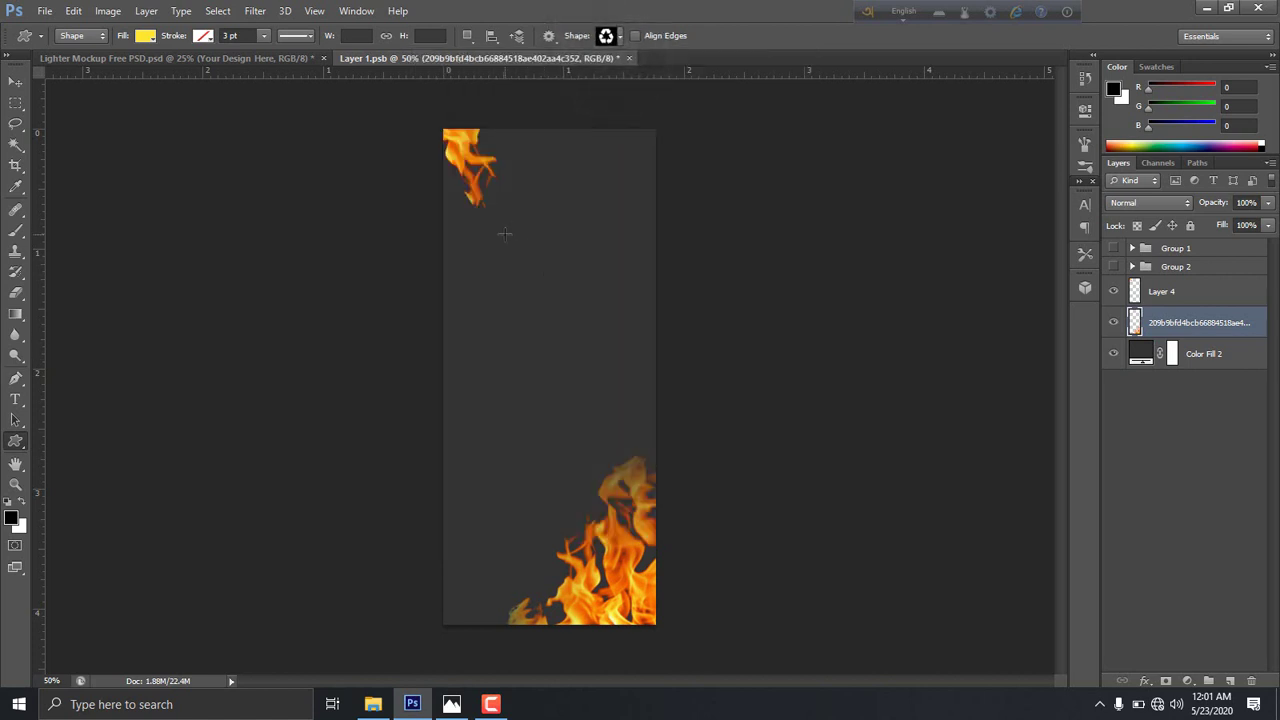
pyautogui.moveTo(505, 233); pyautogui.dragTo(576, 301)
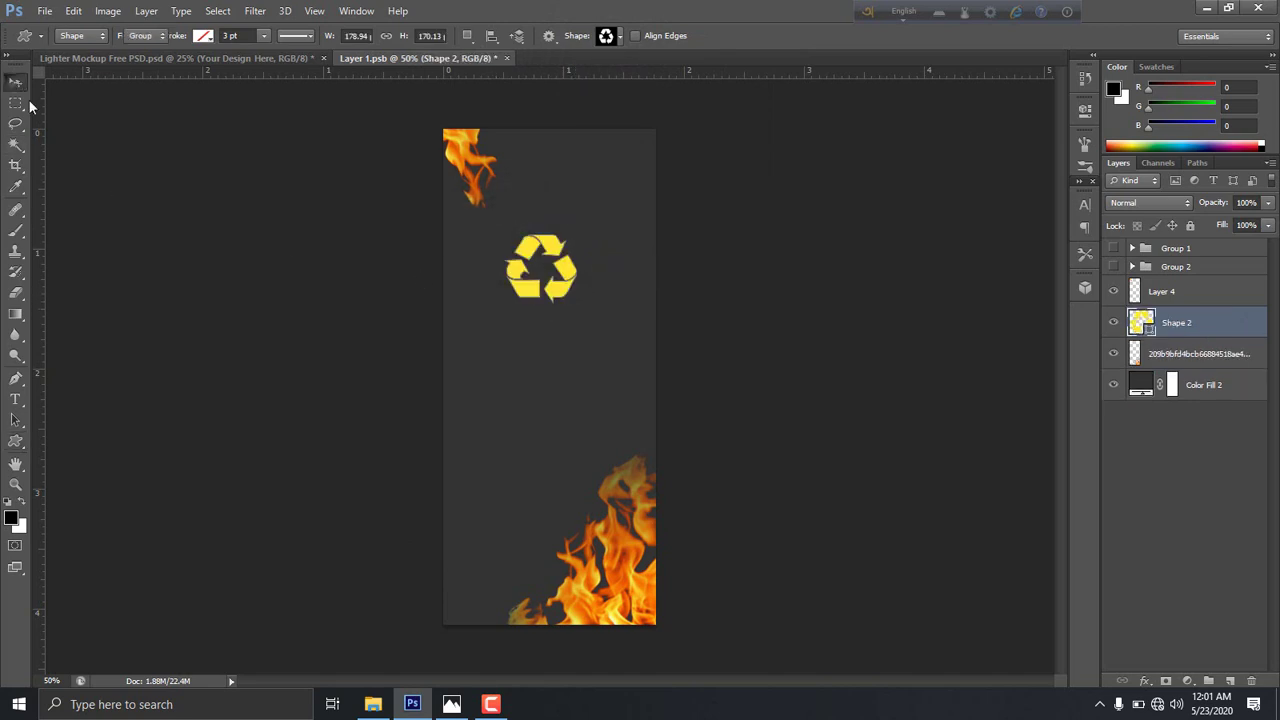
# Recolour the recycle symbol to green #66cc66 and nudge it slightly up.
pyautogui.click(15, 81)
pyautogui.moveTo(555, 252); pyautogui.dragTo(556, 250)
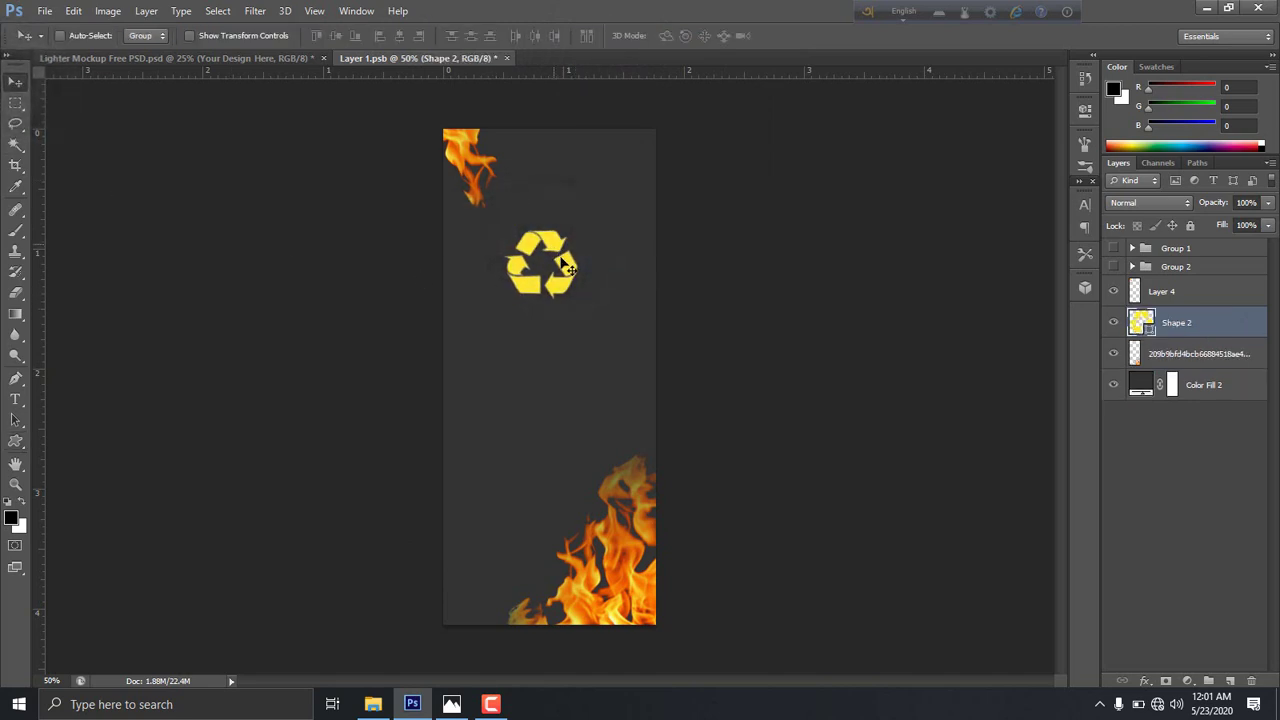
pyautogui.doubleClick(1143, 323)
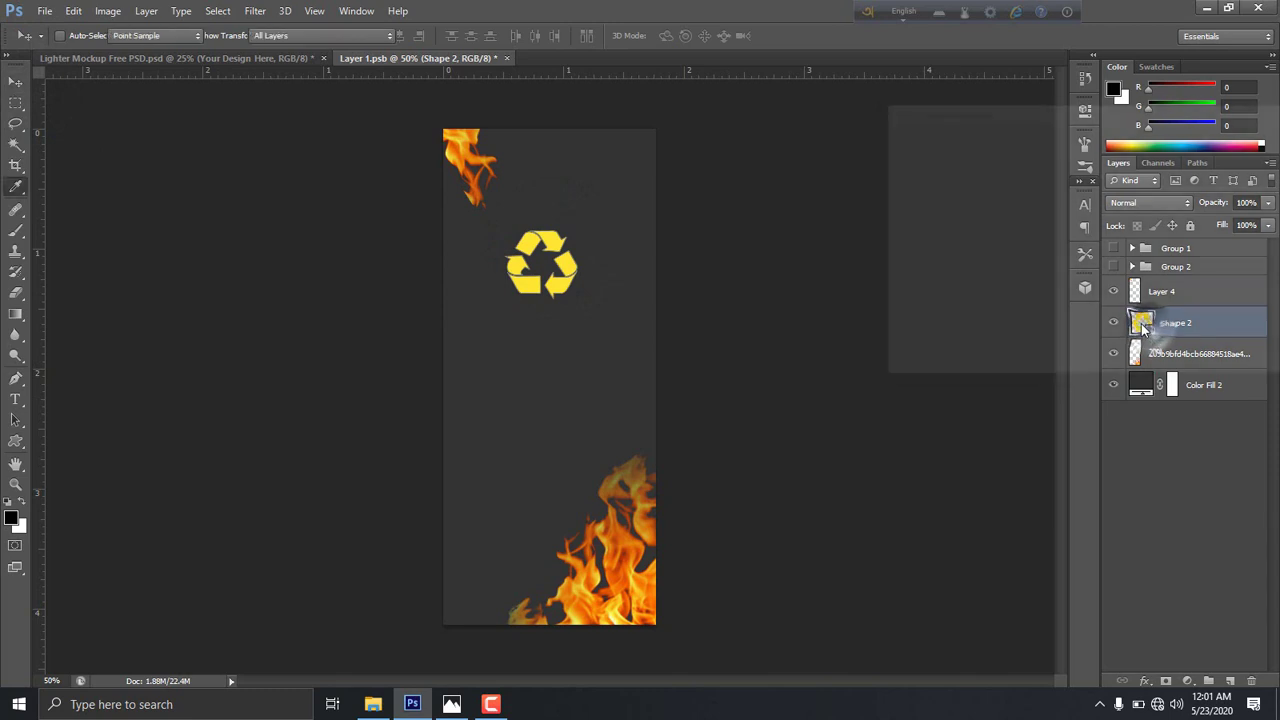
pyautogui.click(1108, 290)
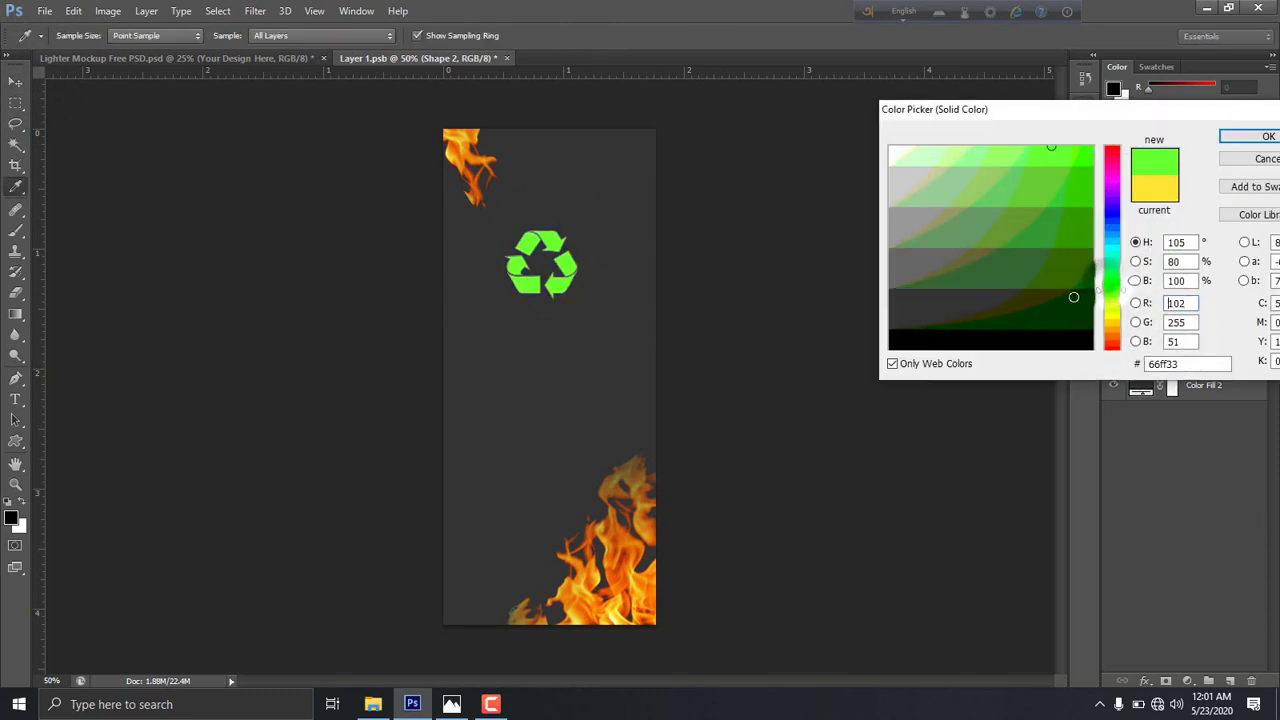
pyautogui.moveTo(986, 216); pyautogui.dragTo(991, 221)
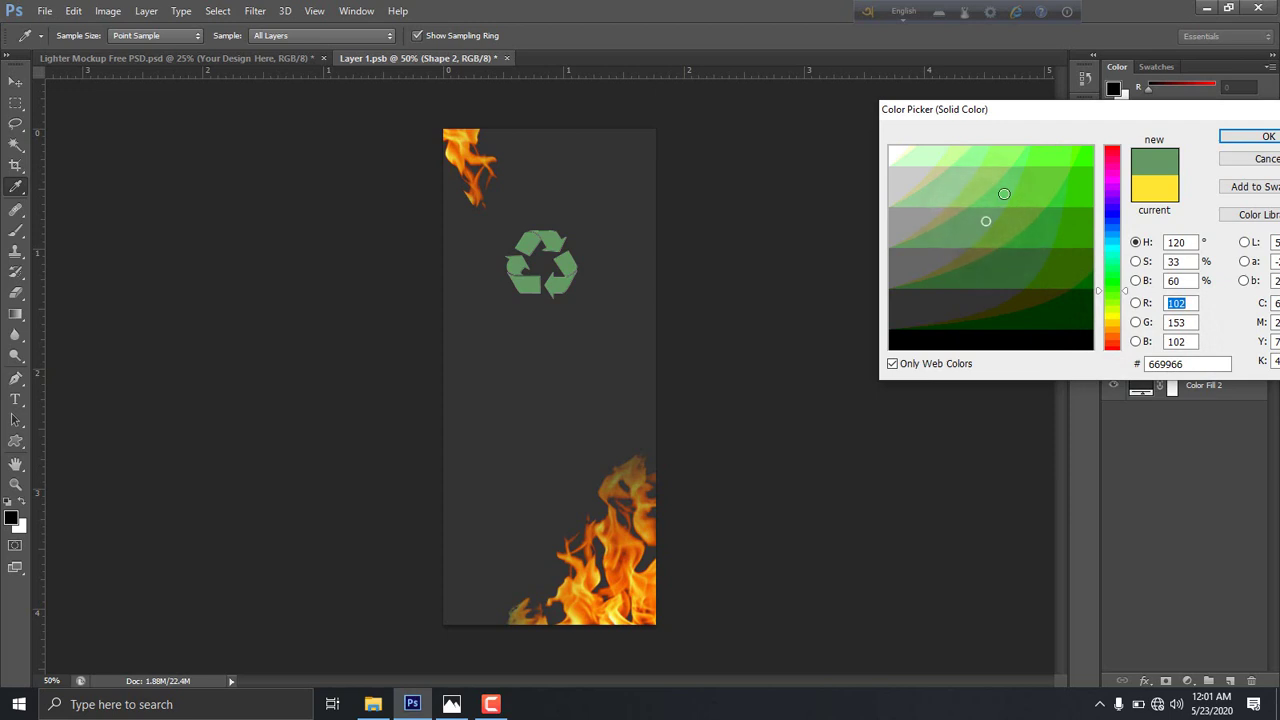
pyautogui.click(1004, 194)
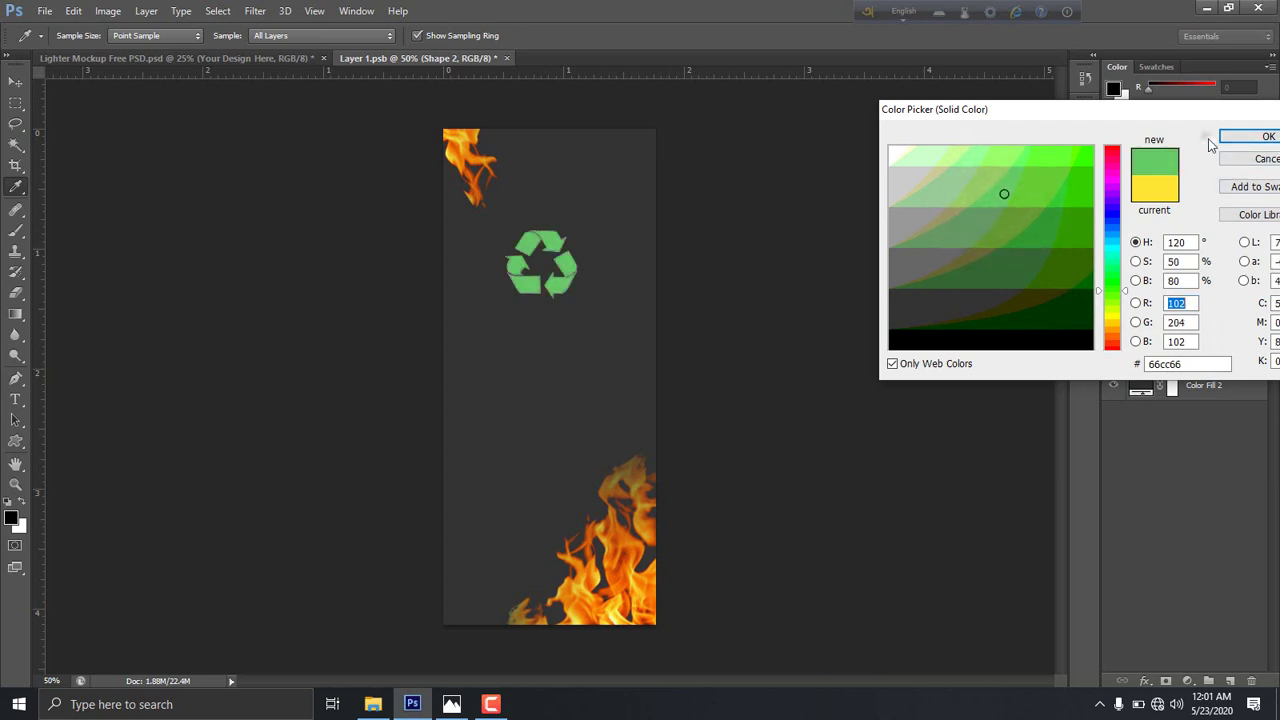
pyautogui.click(1268, 136)
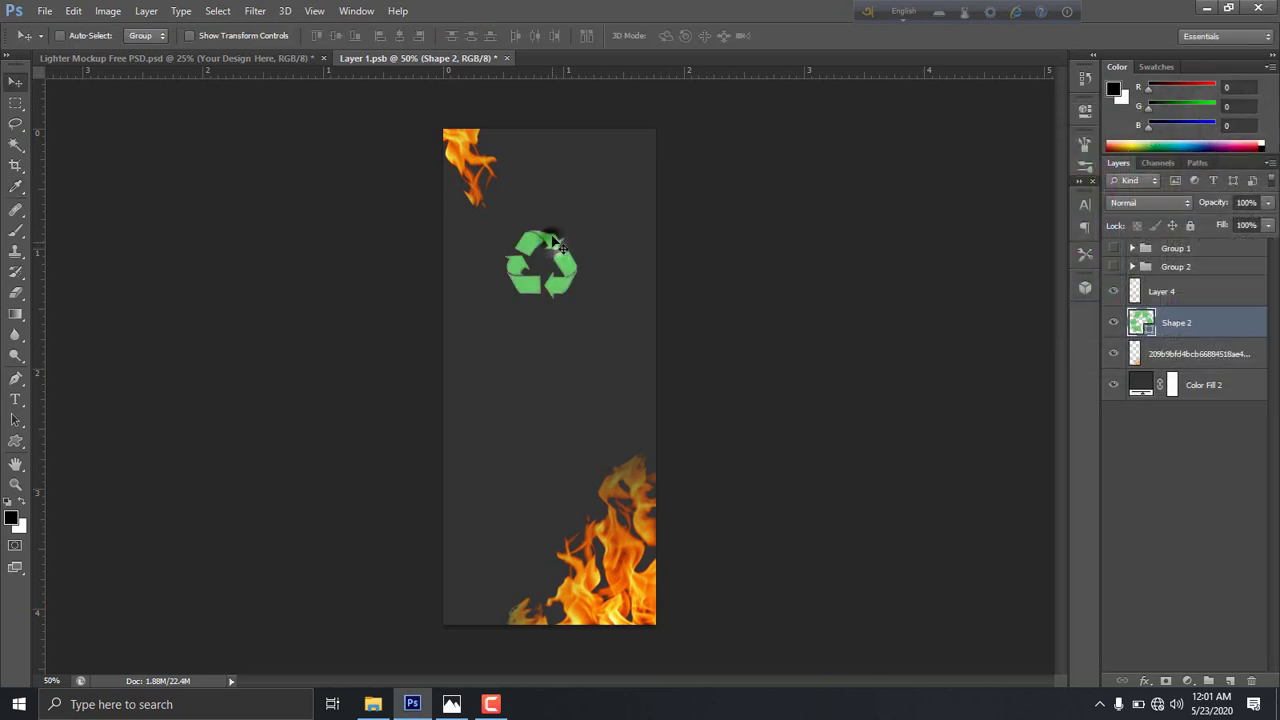
pyautogui.moveTo(567, 258); pyautogui.dragTo(553, 245)
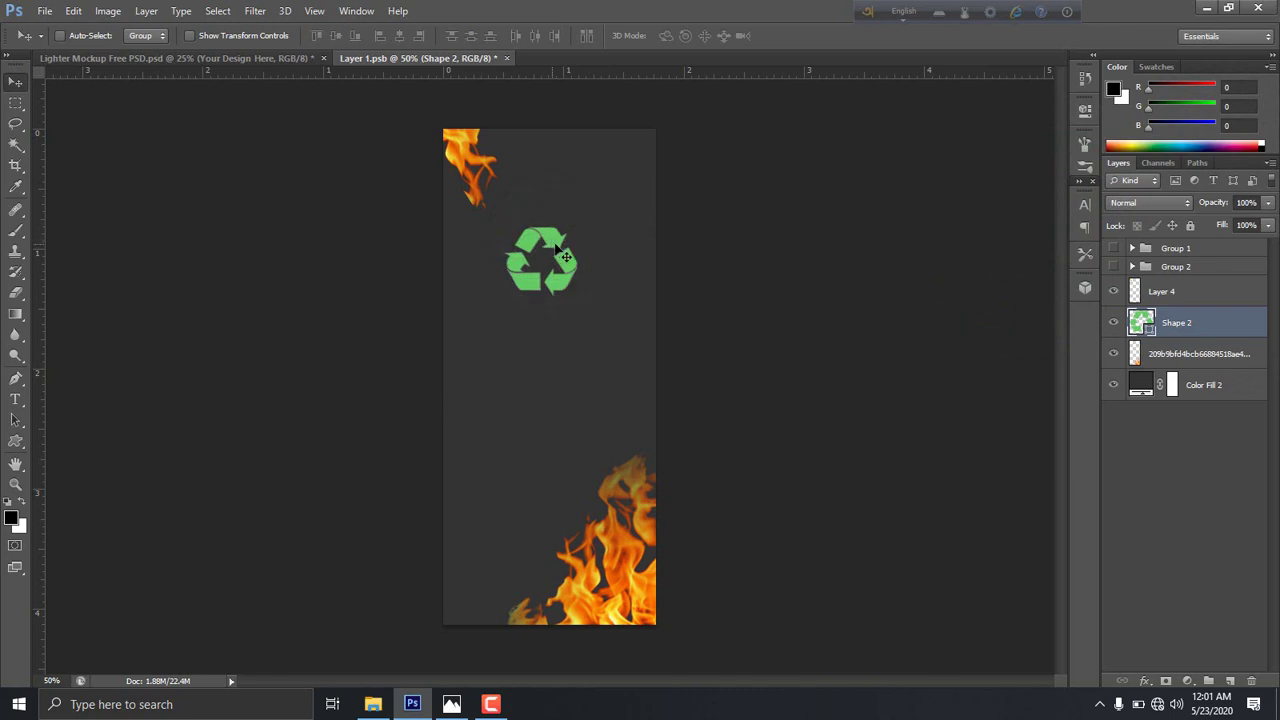
# Drag the Your logo & text layer out of Group 2 to the top of the stack.
pyautogui.click(1132, 267)
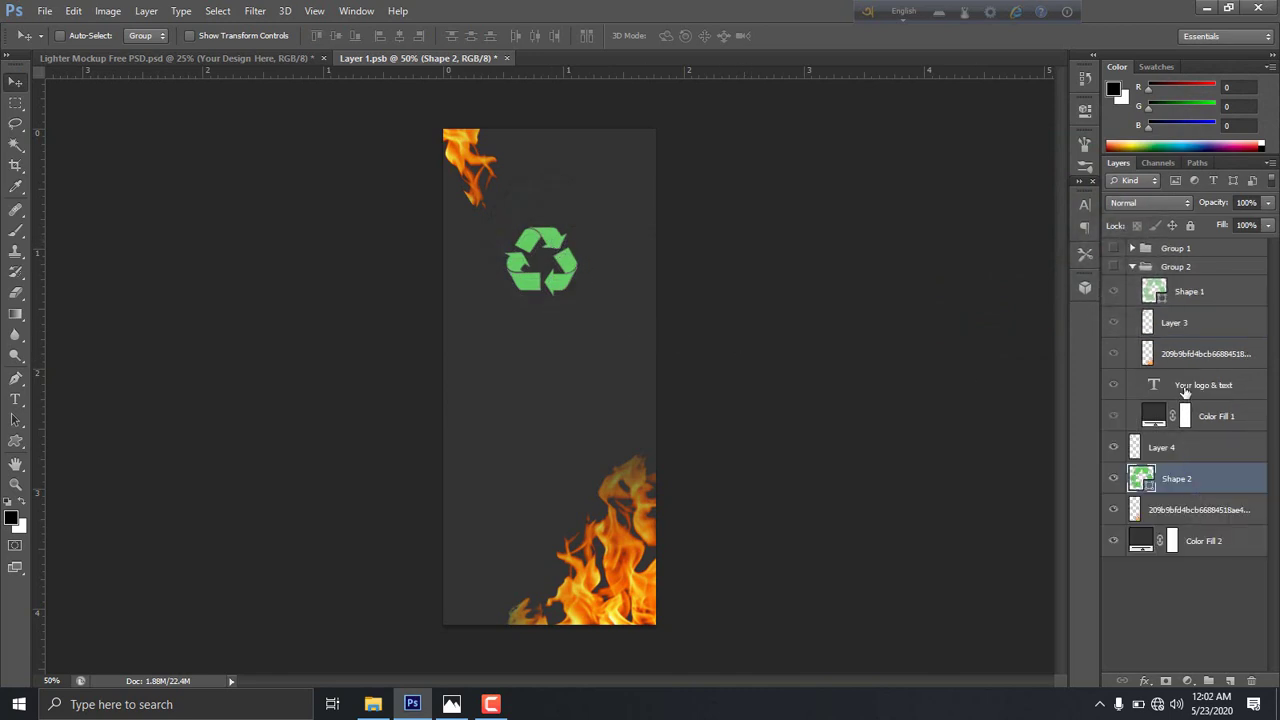
pyautogui.moveTo(1185, 390); pyautogui.dragTo(1165, 550)
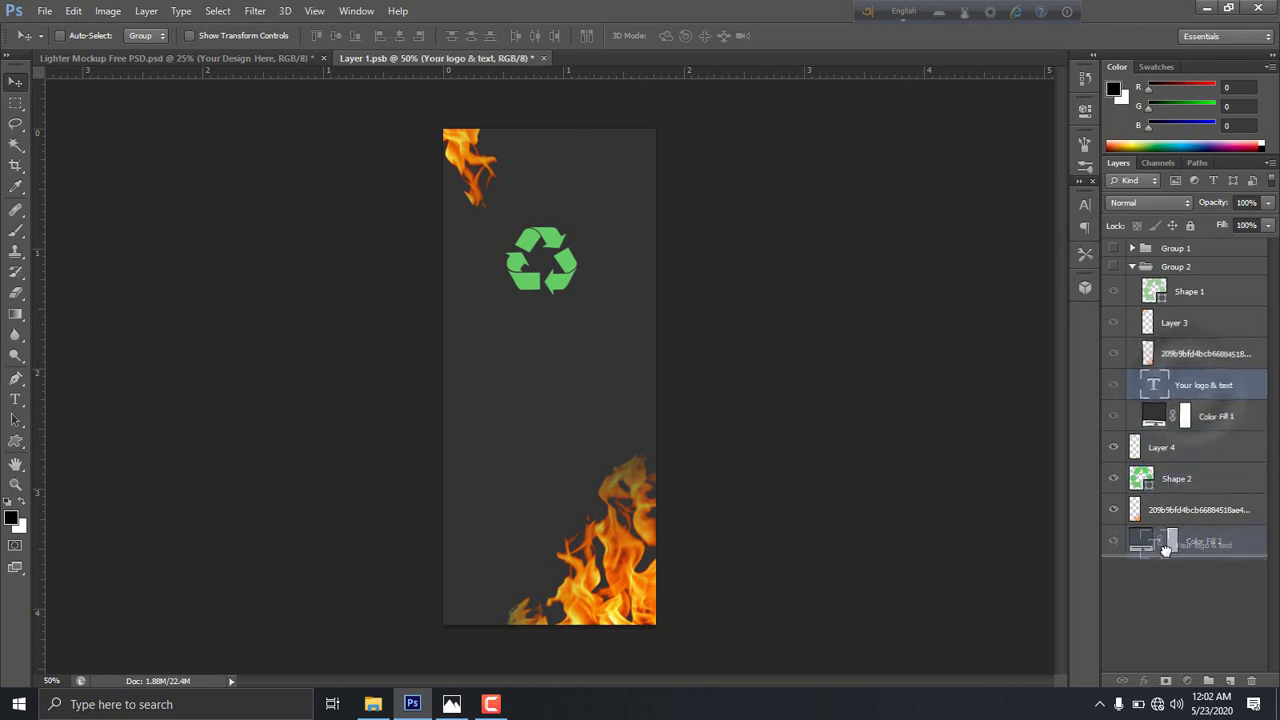
pyautogui.moveTo(1165, 550); pyautogui.dragTo(1136, 231)
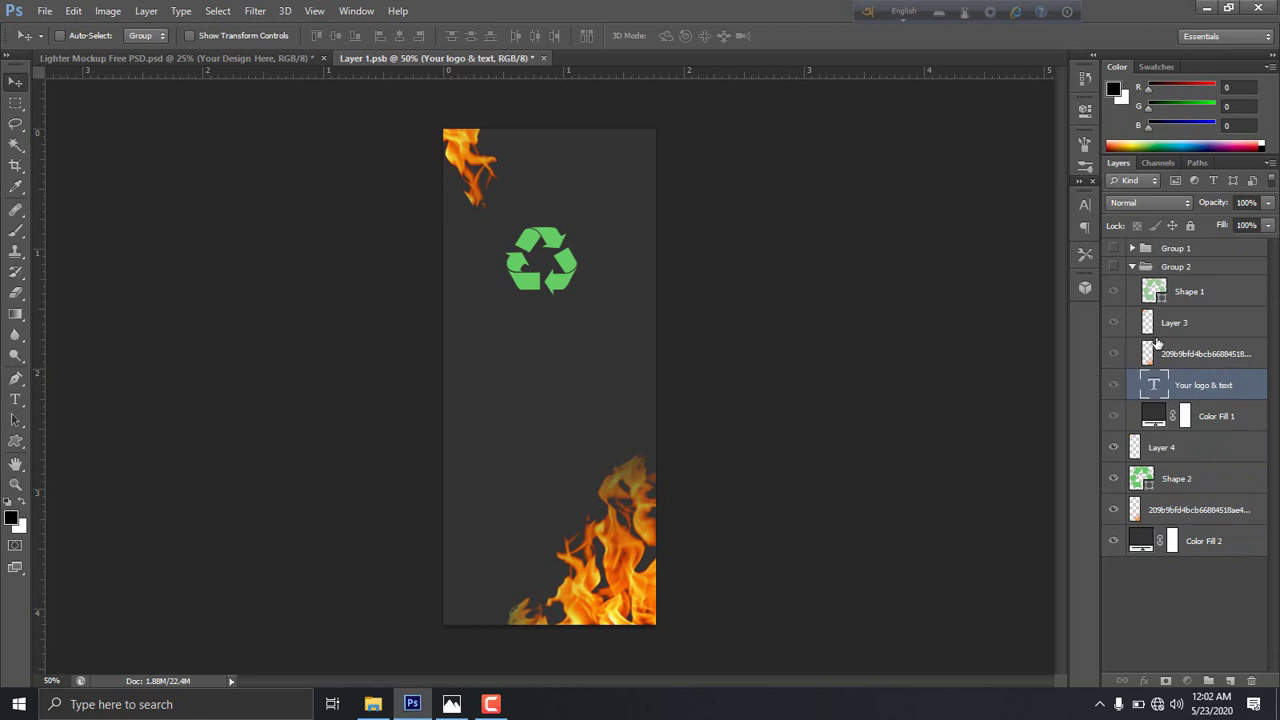
pyautogui.moveTo(1207, 395); pyautogui.dragTo(1155, 248)
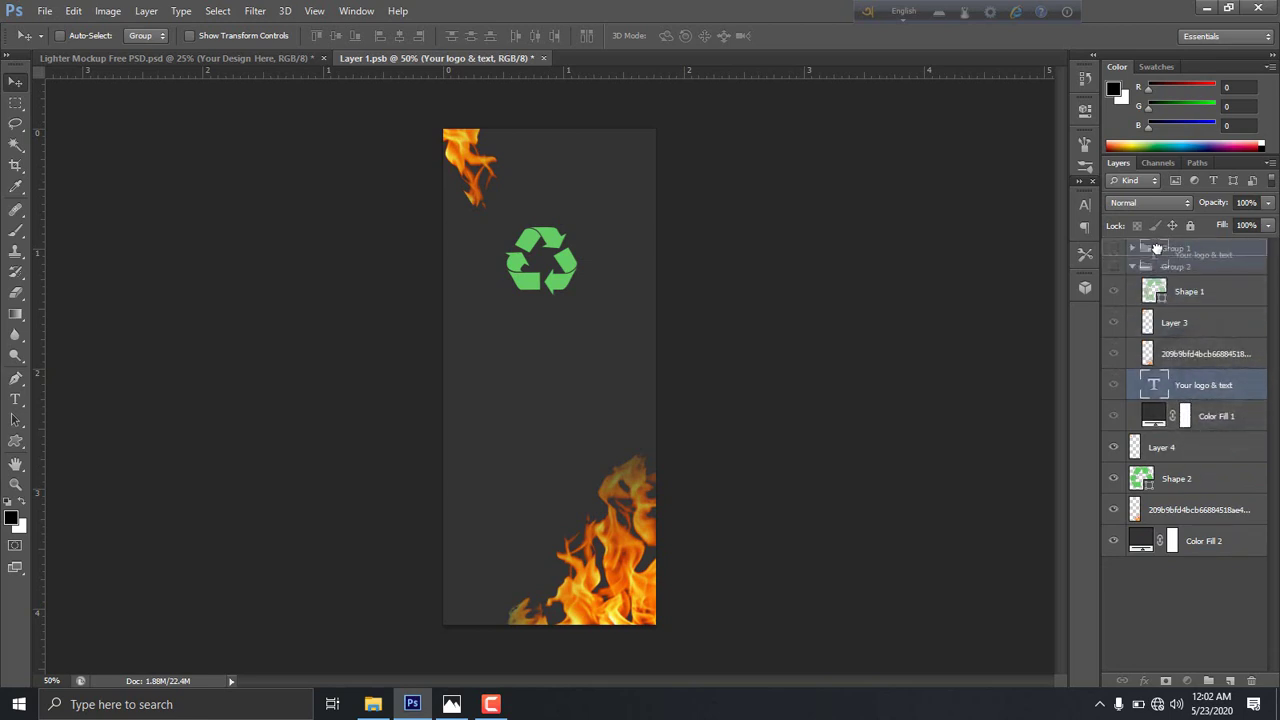
pyautogui.moveTo(1155, 243); pyautogui.dragTo(1150, 246)
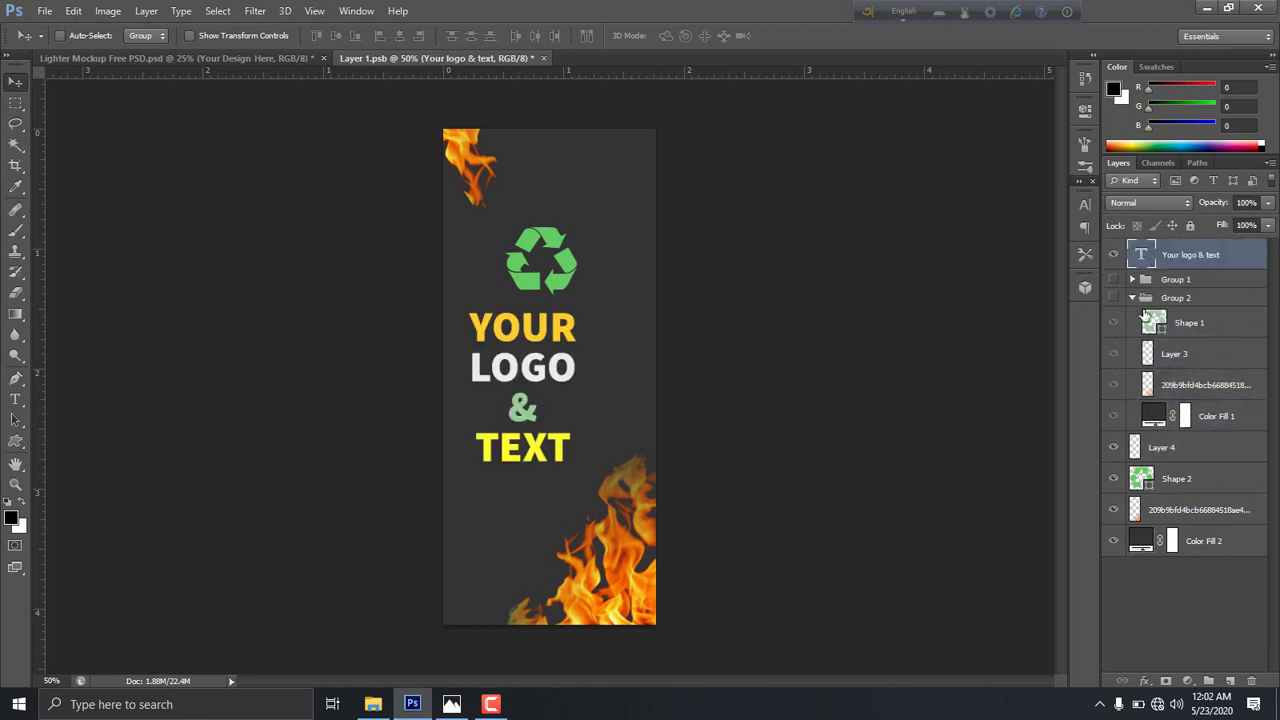
# Put the text layer just above Color Fill 2, positioning the lettering beneath the recycle symbol.
pyautogui.click(1133, 298)
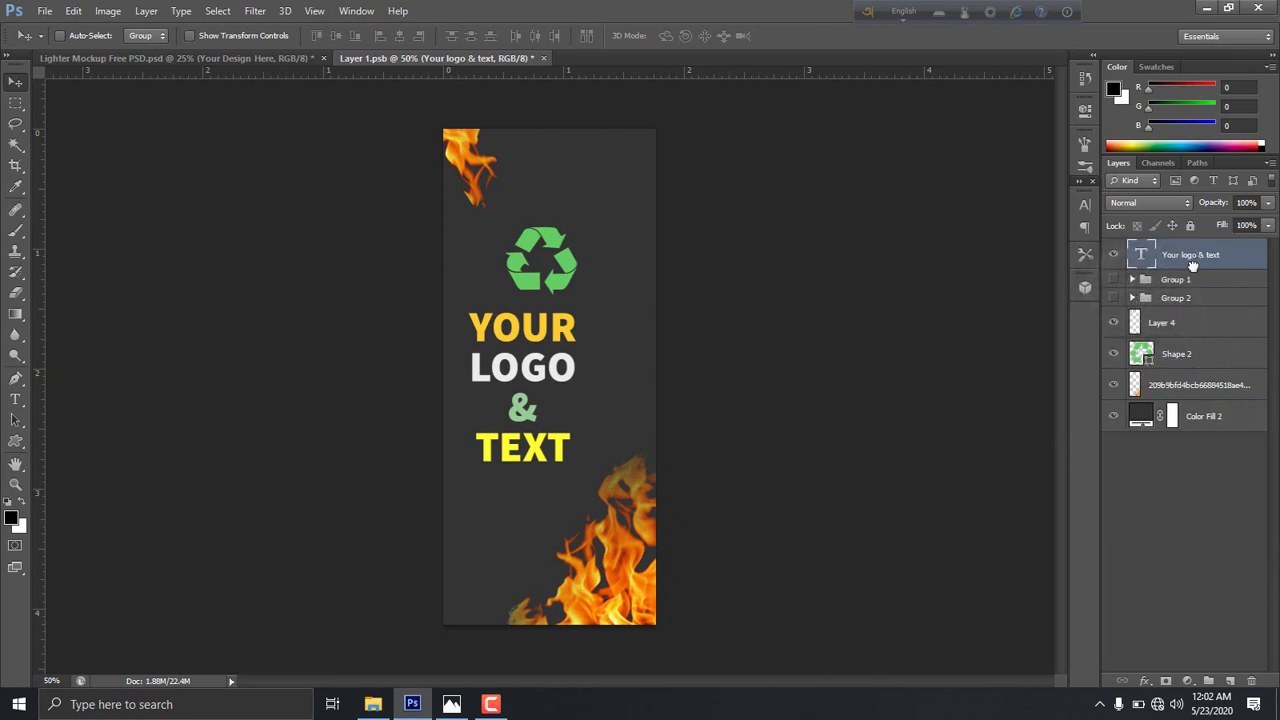
pyautogui.moveTo(1192, 263); pyautogui.dragTo(1190, 400)
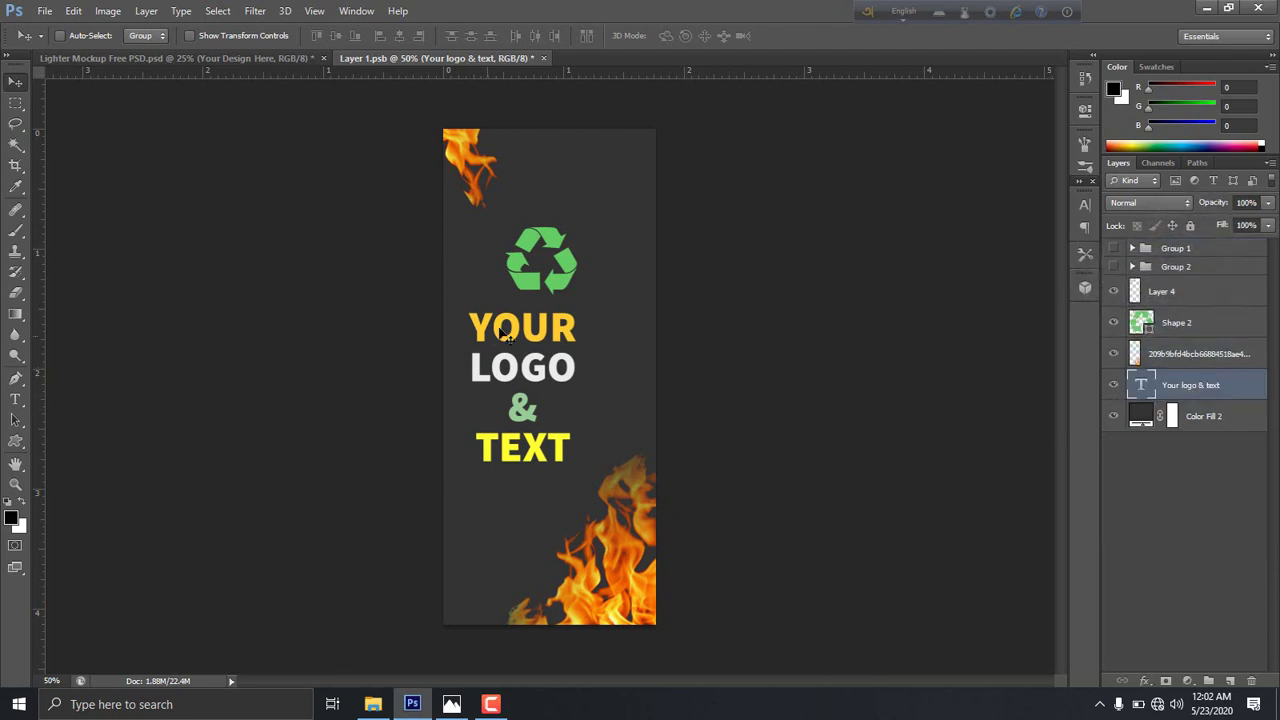
pyautogui.moveTo(525, 344); pyautogui.dragTo(531, 348)
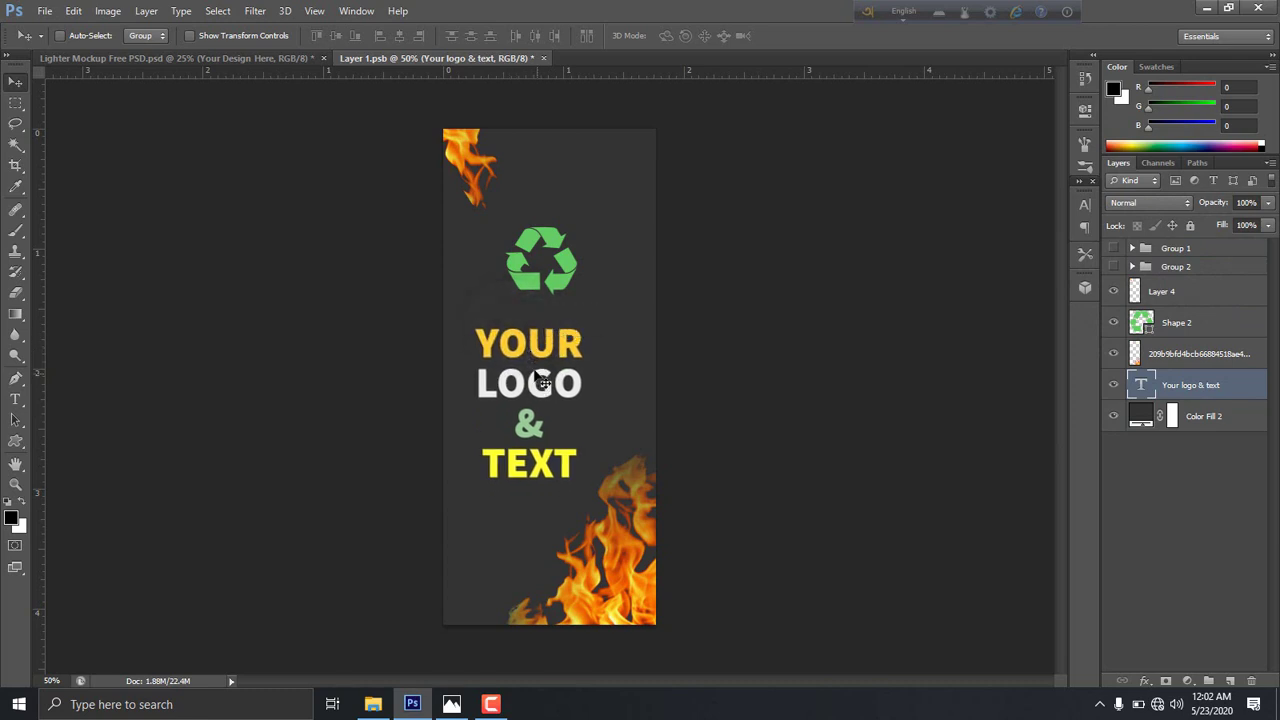
pyautogui.moveTo(535, 382); pyautogui.dragTo(535, 370)
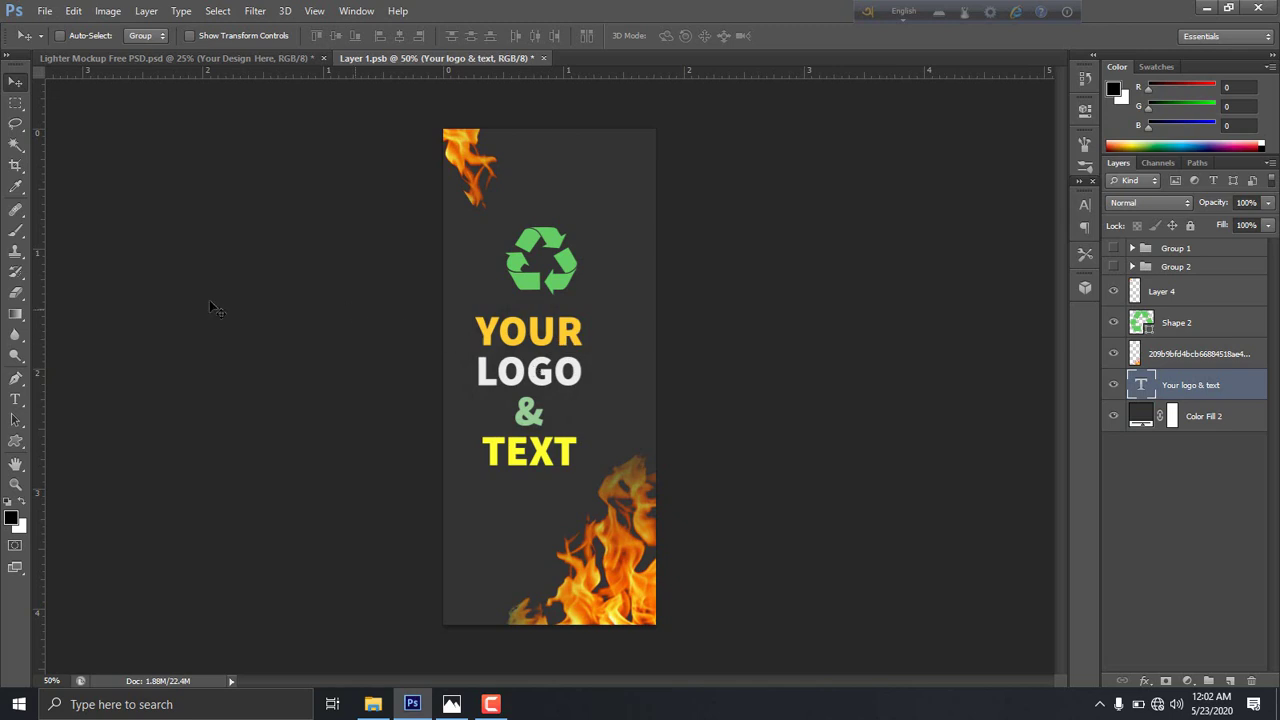
# Nudge the recycle symbol, recolour it to the ampersand's #99cc99 green, and save Layer 1.psb.
pyautogui.click(1171, 316)
pyautogui.moveTo(579, 285); pyautogui.dragTo(567, 284)
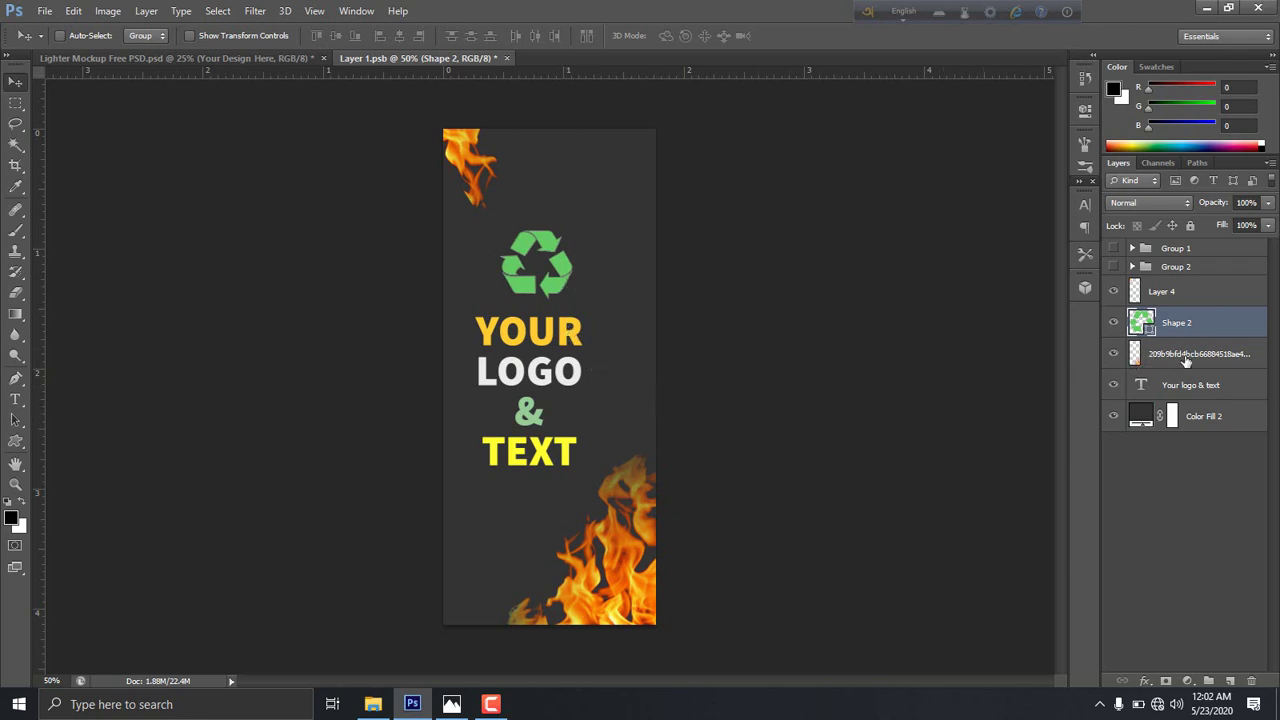
pyautogui.doubleClick(1147, 331)
pyautogui.click(537, 412)
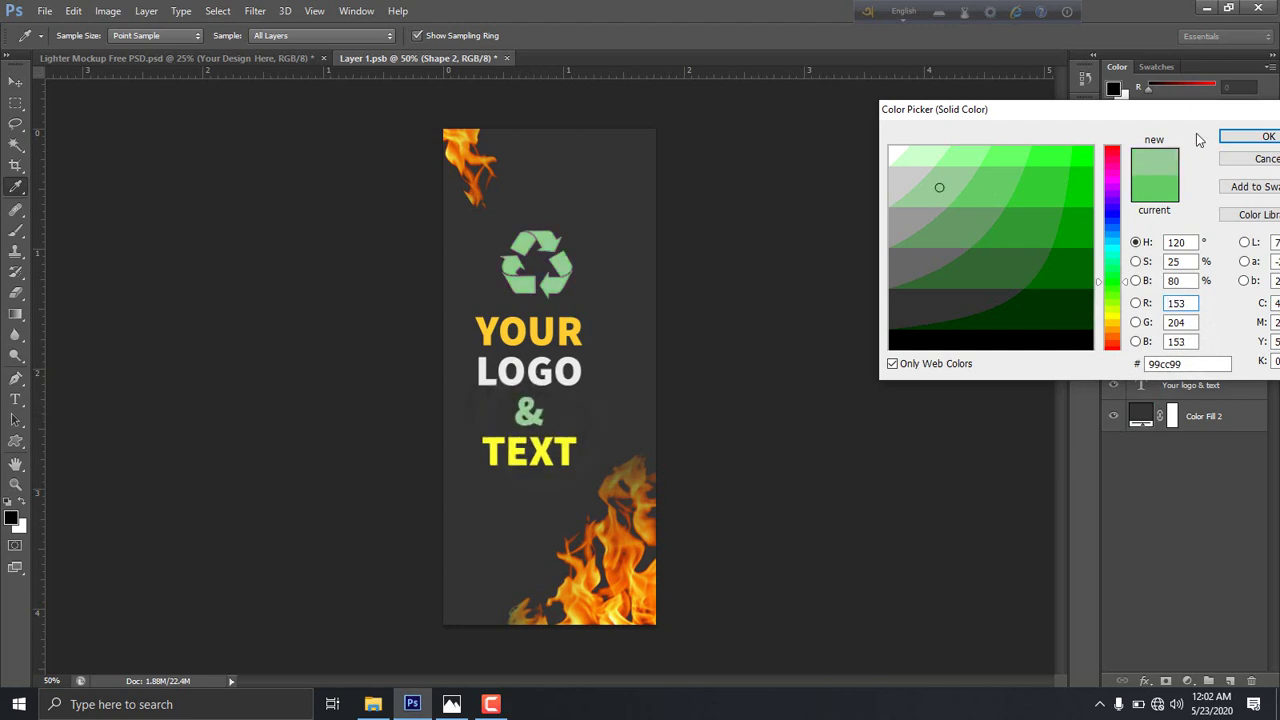
pyautogui.click(1262, 136)
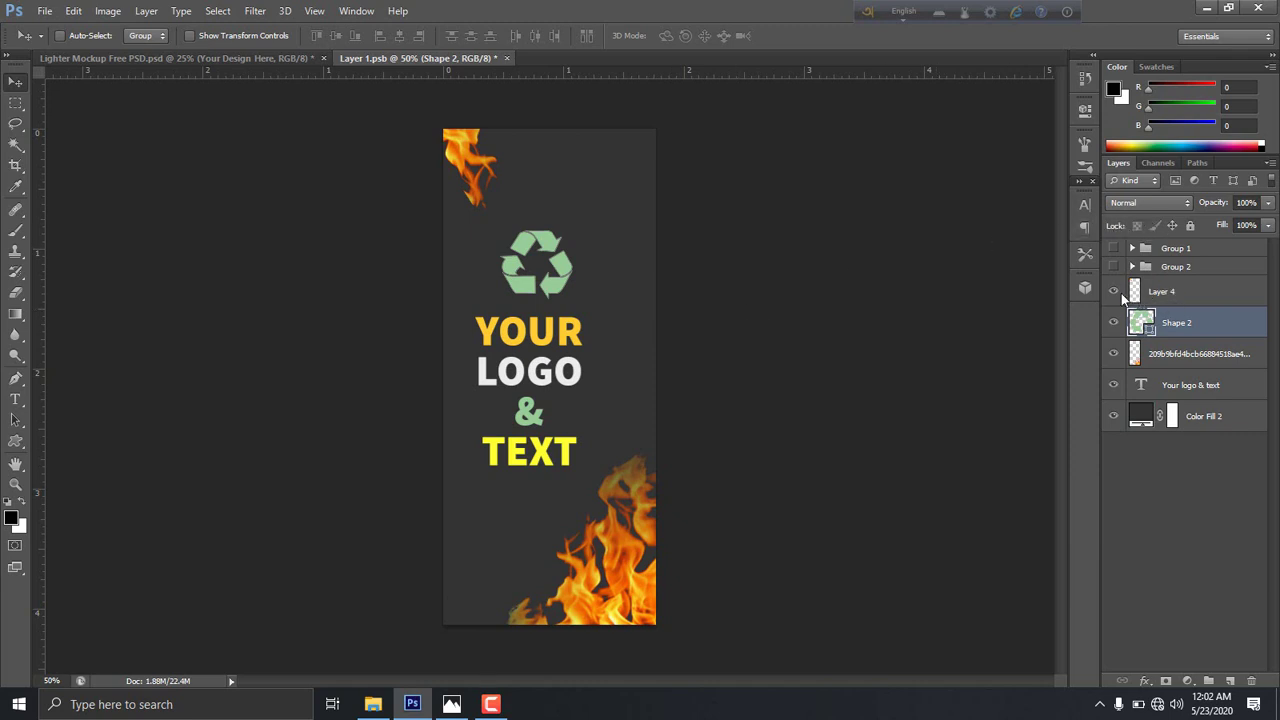
pyautogui.hotkey('ctrl', 's')
pyautogui.click(578, 271)
# Compare the label and Lighter Mockup documents, then make the 'Your Design' layer visible on the lighter.
pyautogui.click(268, 61)
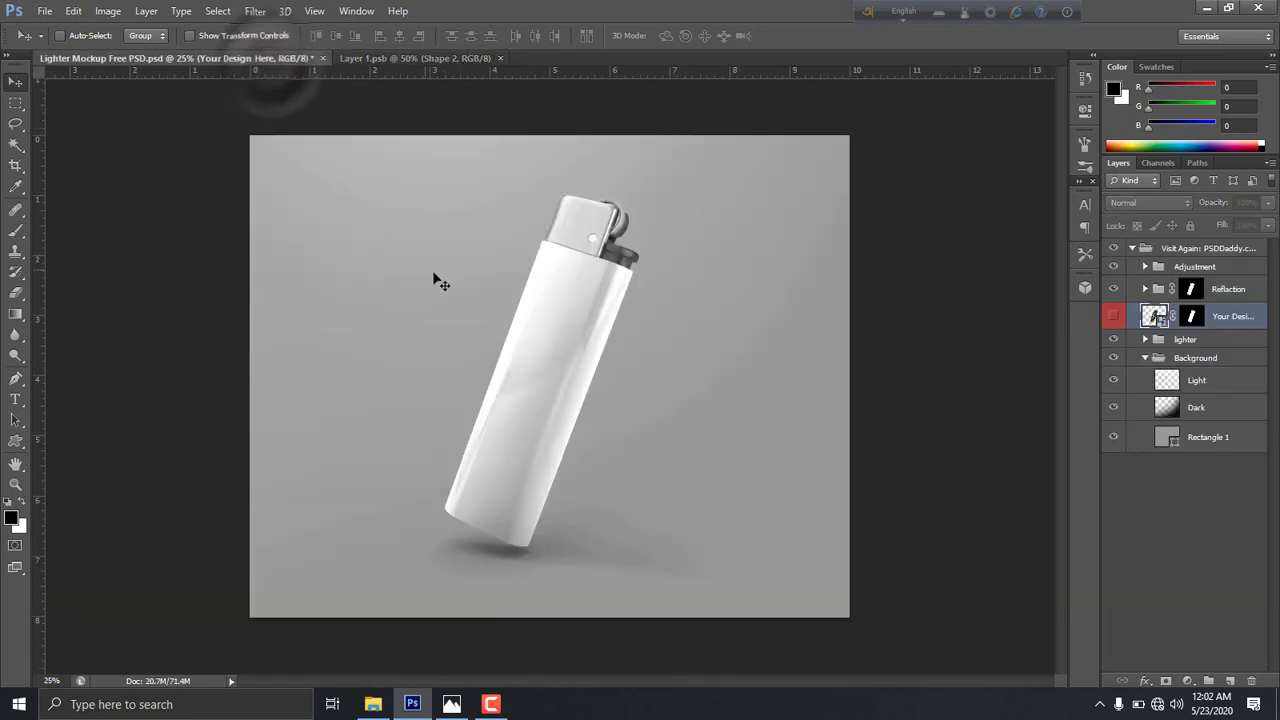
pyautogui.click(412, 58)
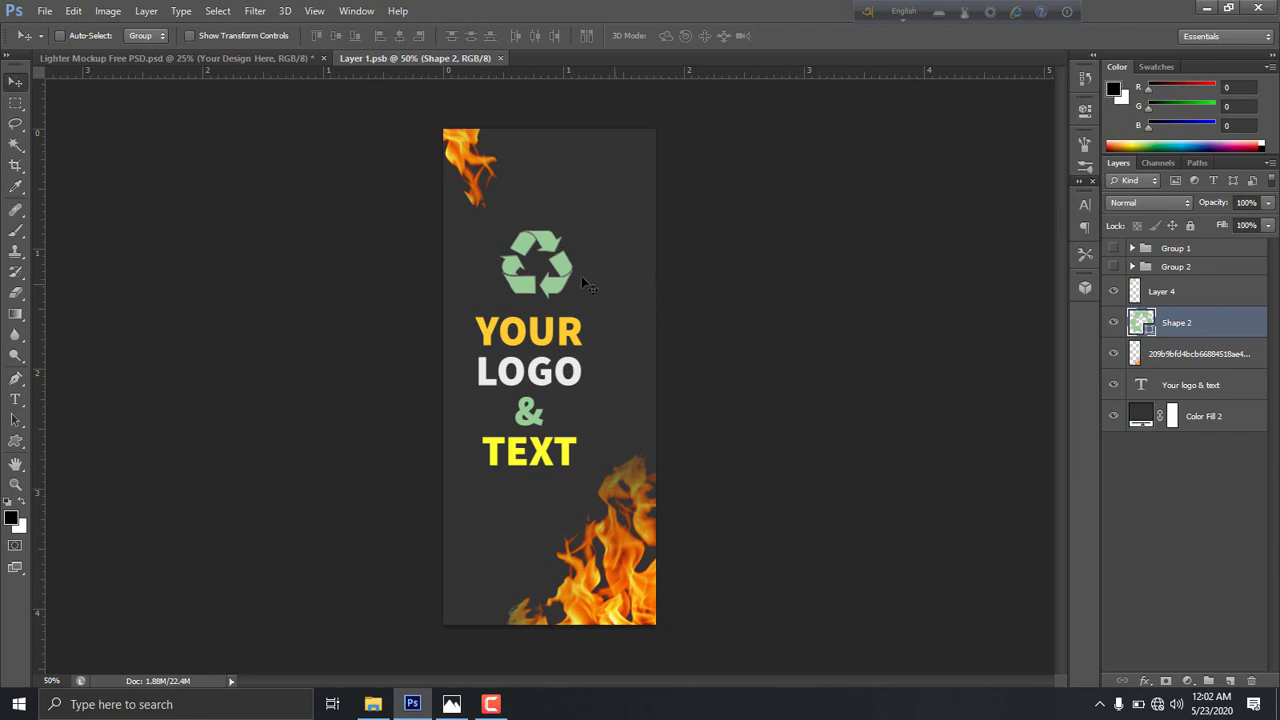
pyautogui.click(277, 55)
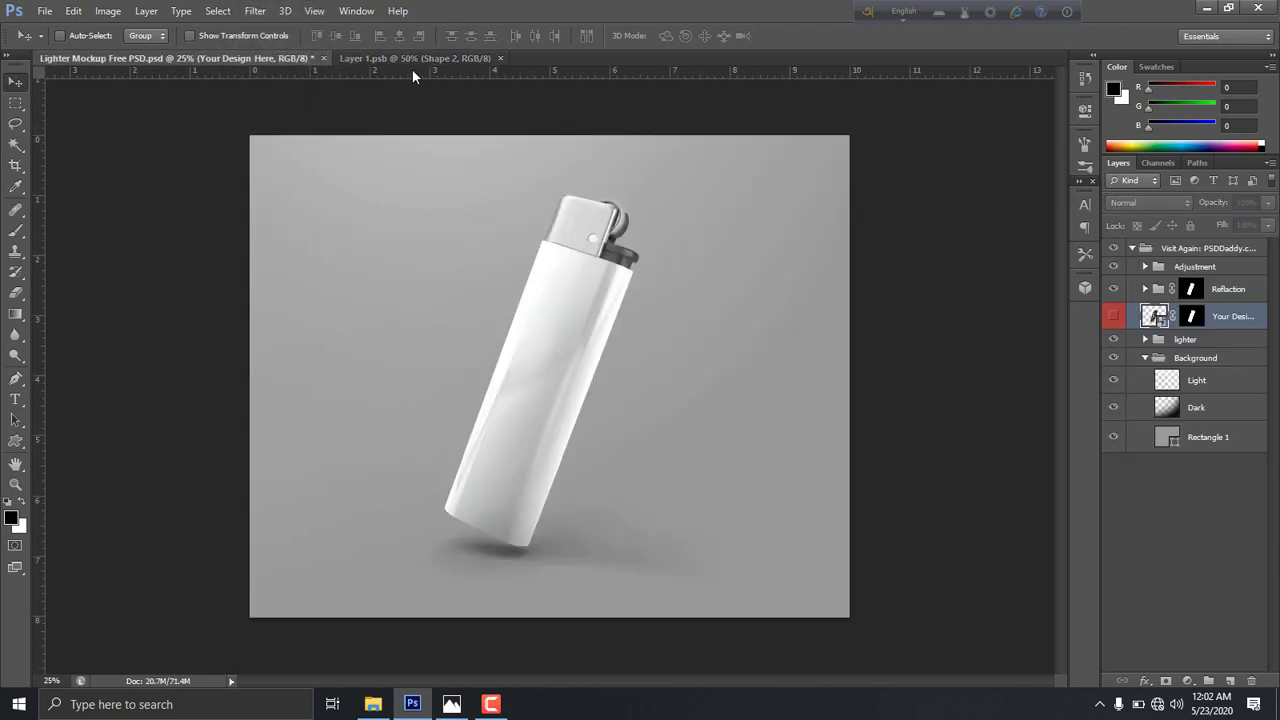
pyautogui.click(418, 60)
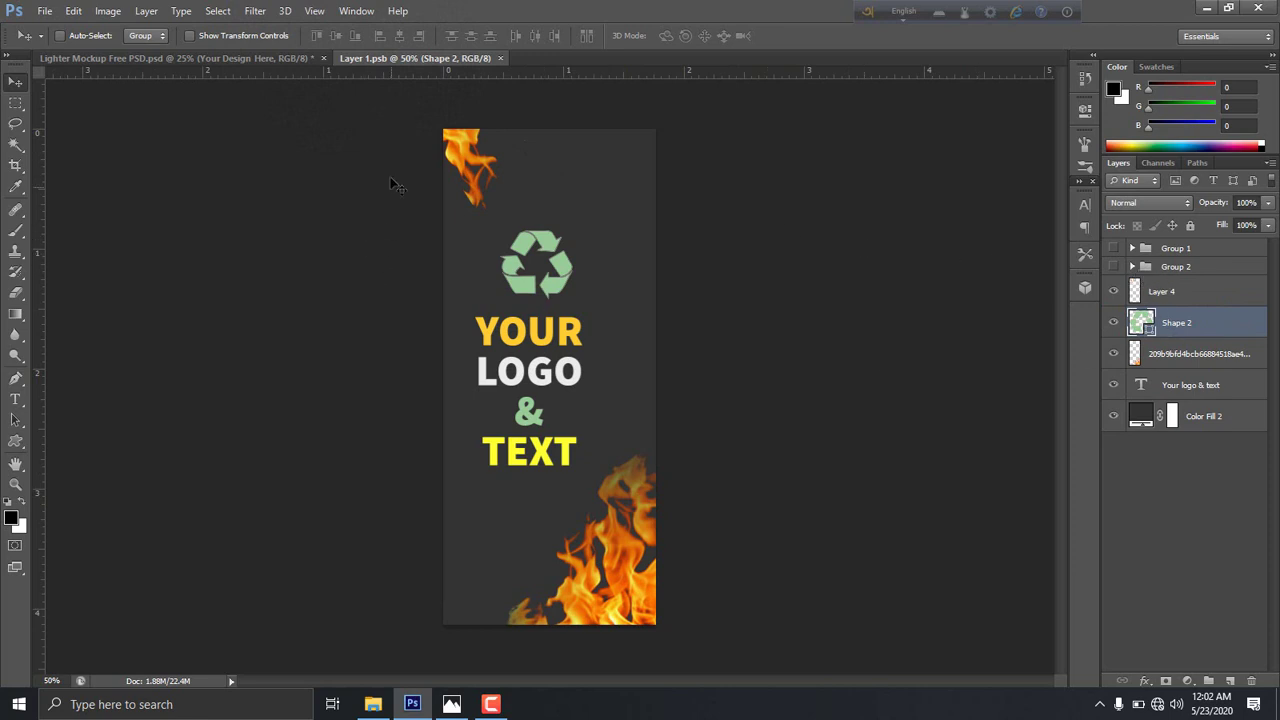
pyautogui.click(255, 58)
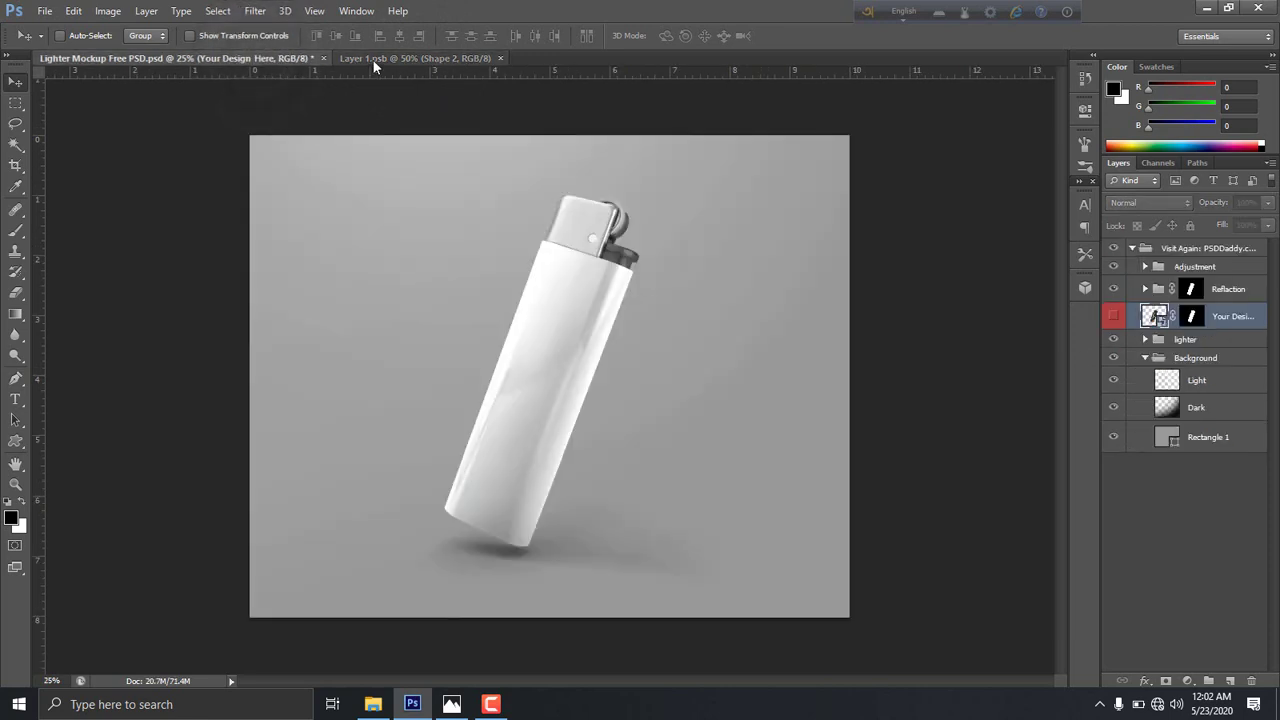
pyautogui.click(1114, 315)
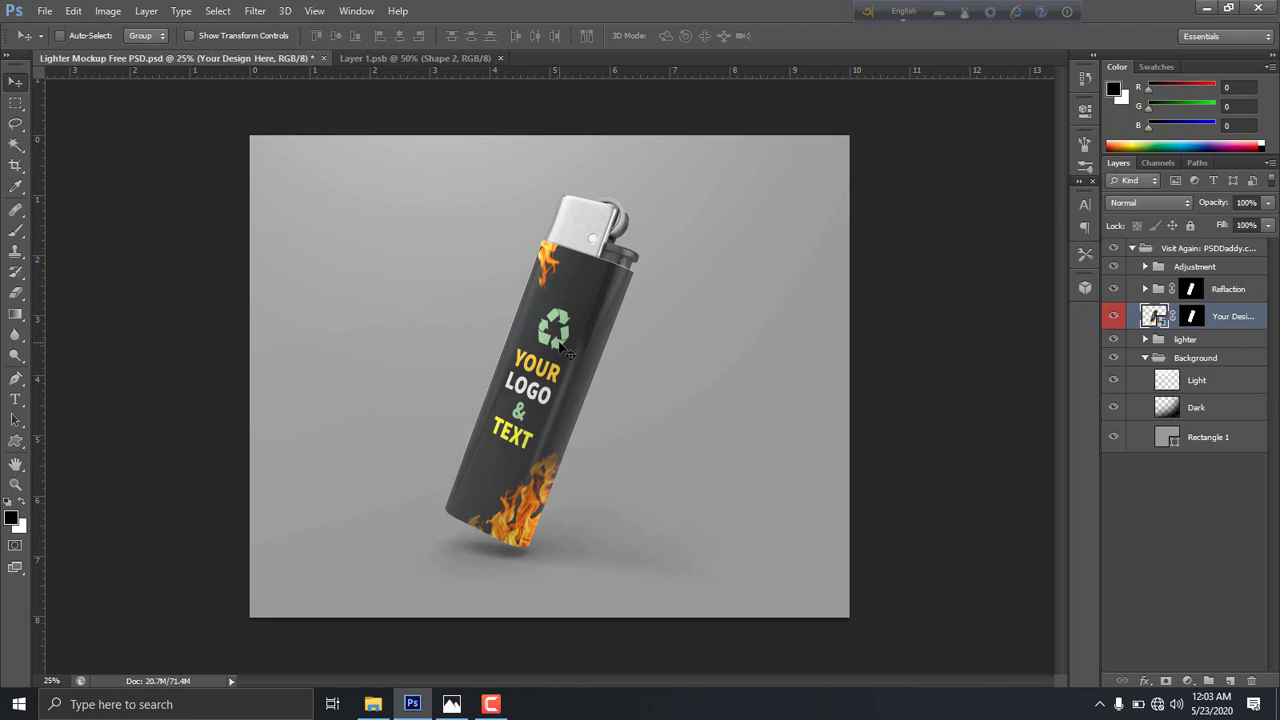
pyautogui.click(493, 705)
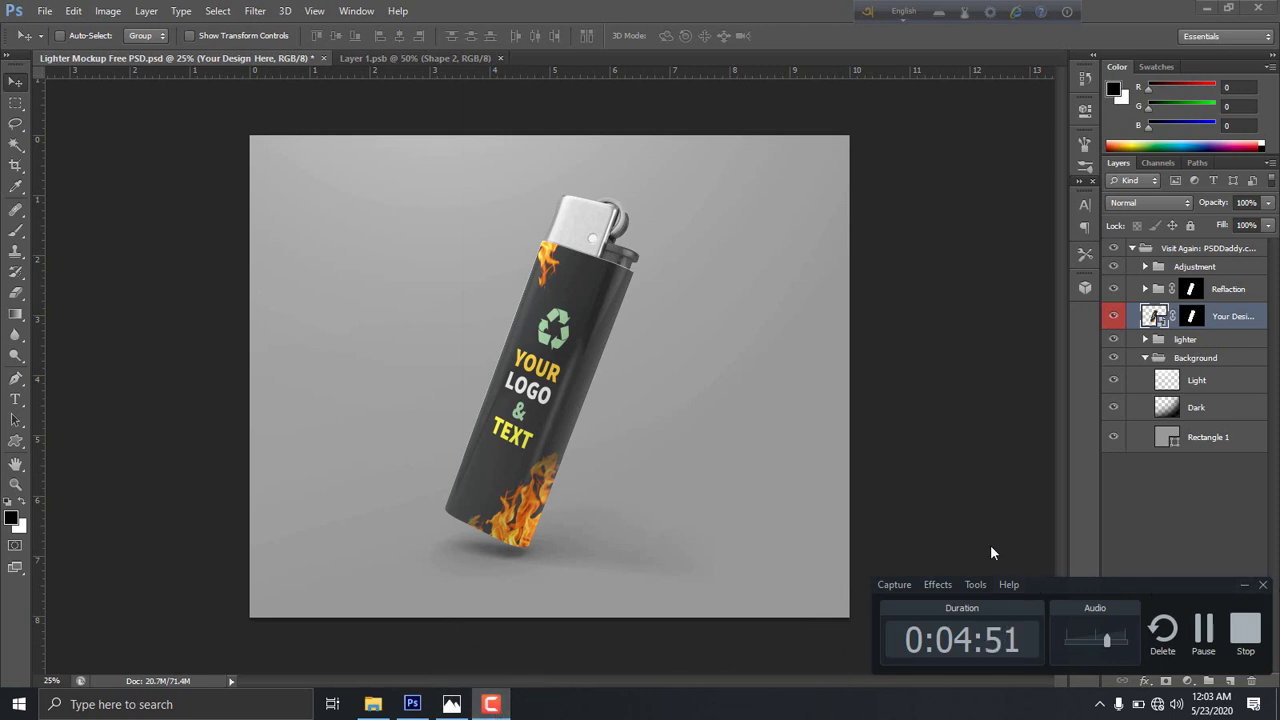
pyautogui.click(1242, 637)
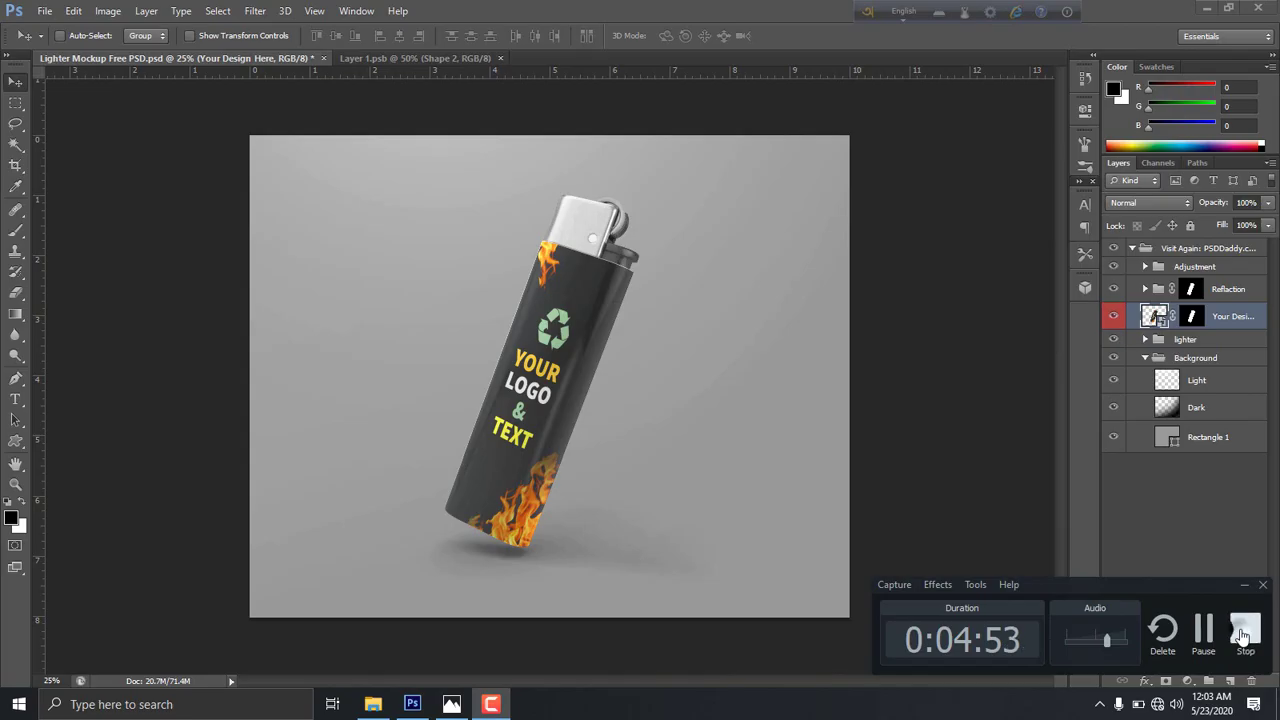